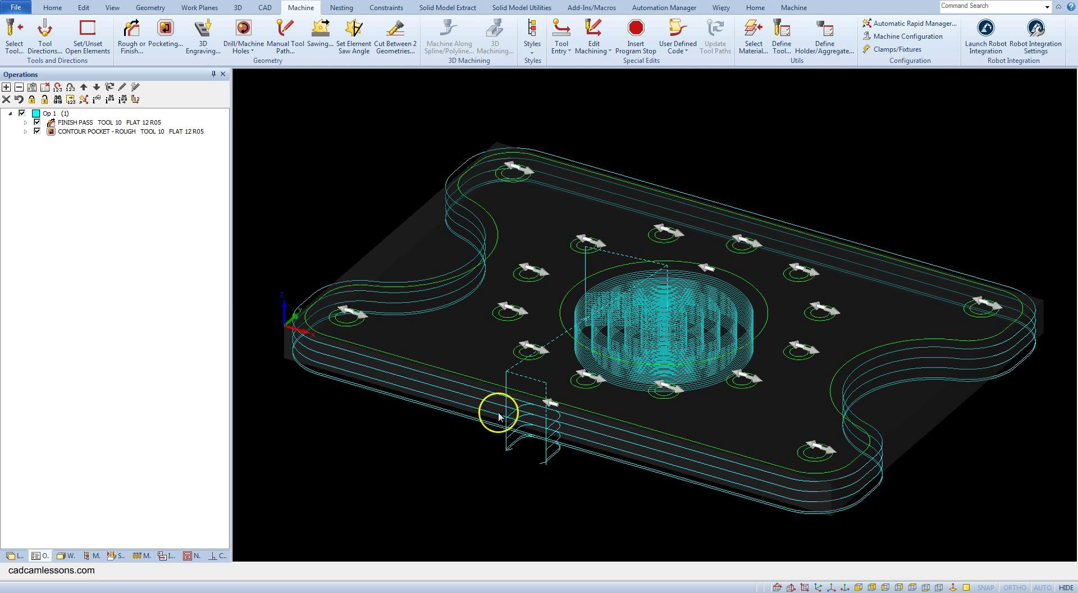
Step: Define a new drill as tool/offset 11 with length 45, diameter 9 and a 140° cone angle
left_click(782, 40)
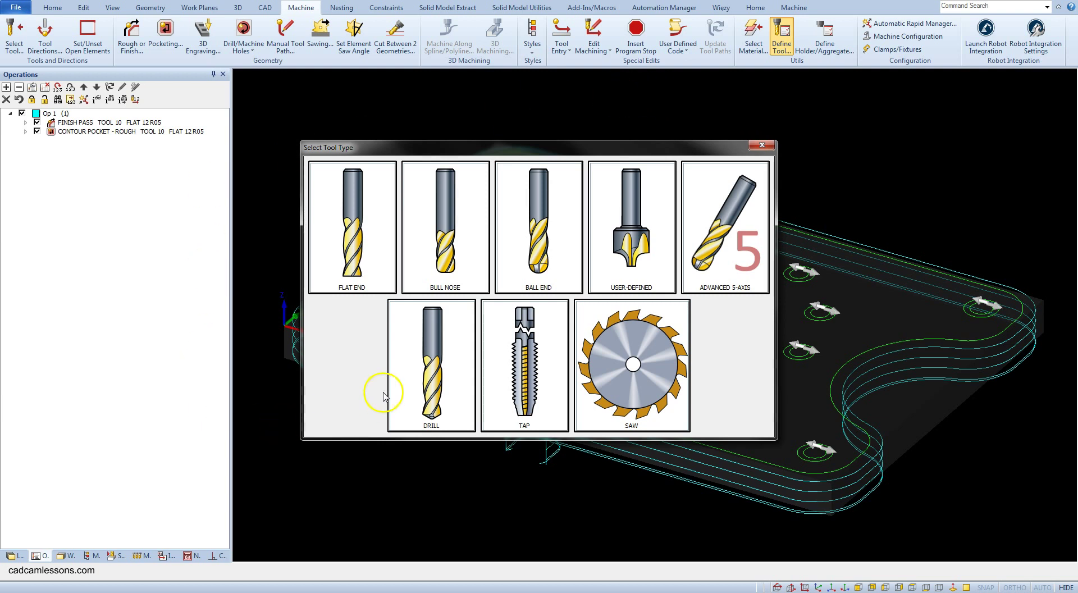
left_click(411, 372)
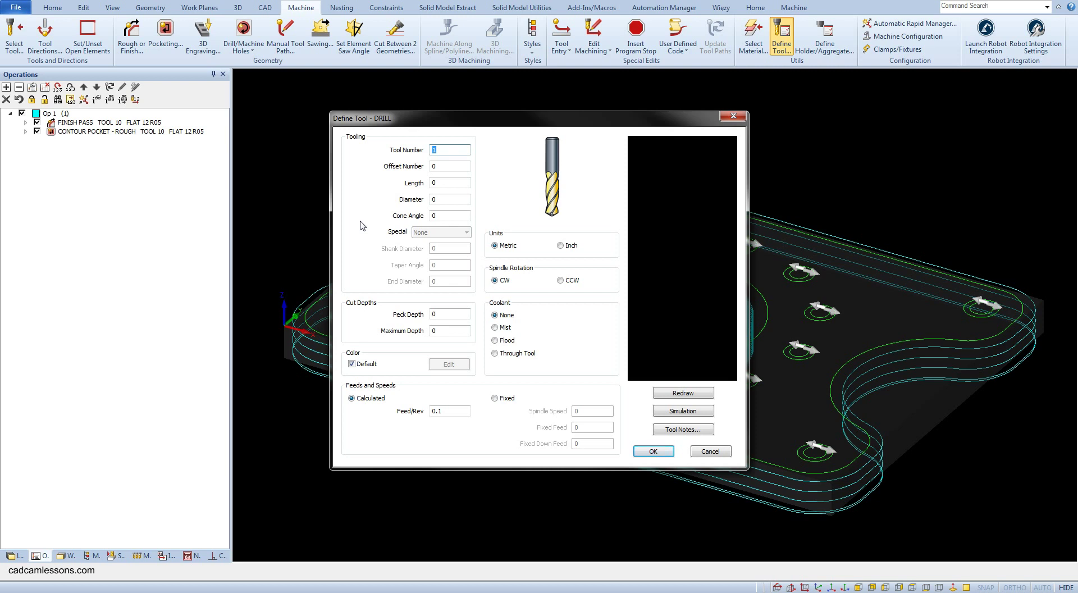
left_click(450, 149)
type("1")
left_click(449, 166)
type("11")
left_click(441, 182)
type("45")
left_click(441, 200)
type("9")
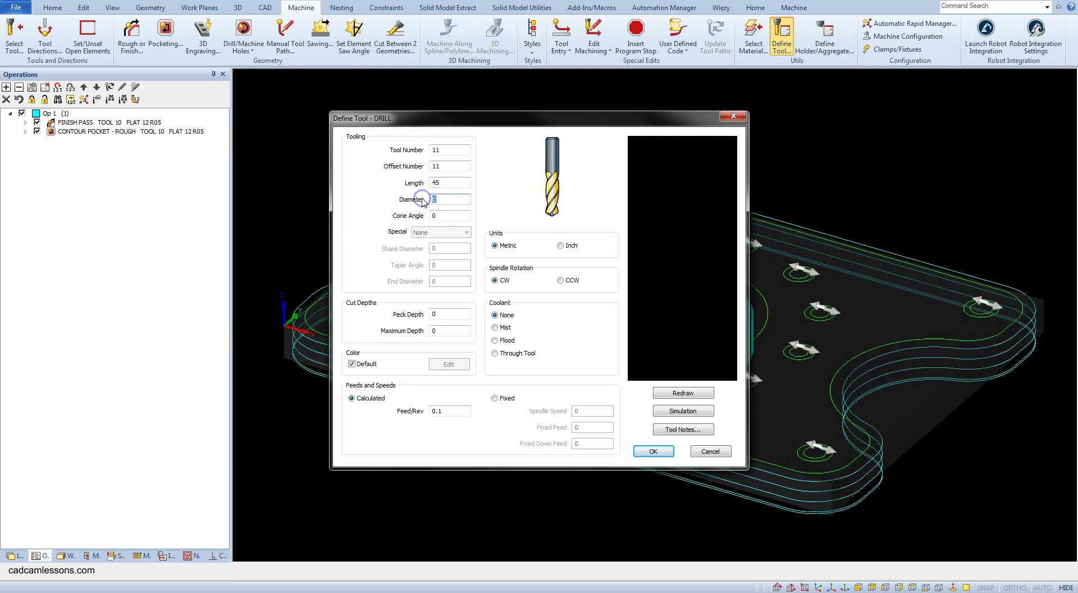
left_click(463, 224)
left_click(444, 194)
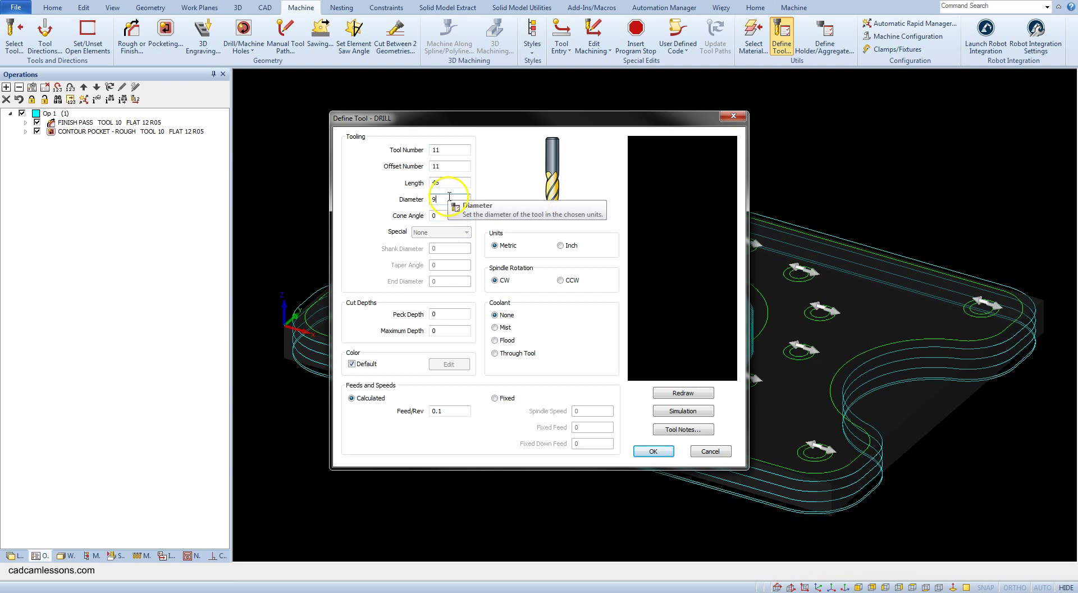
left_click(436, 214)
double_click(436, 215)
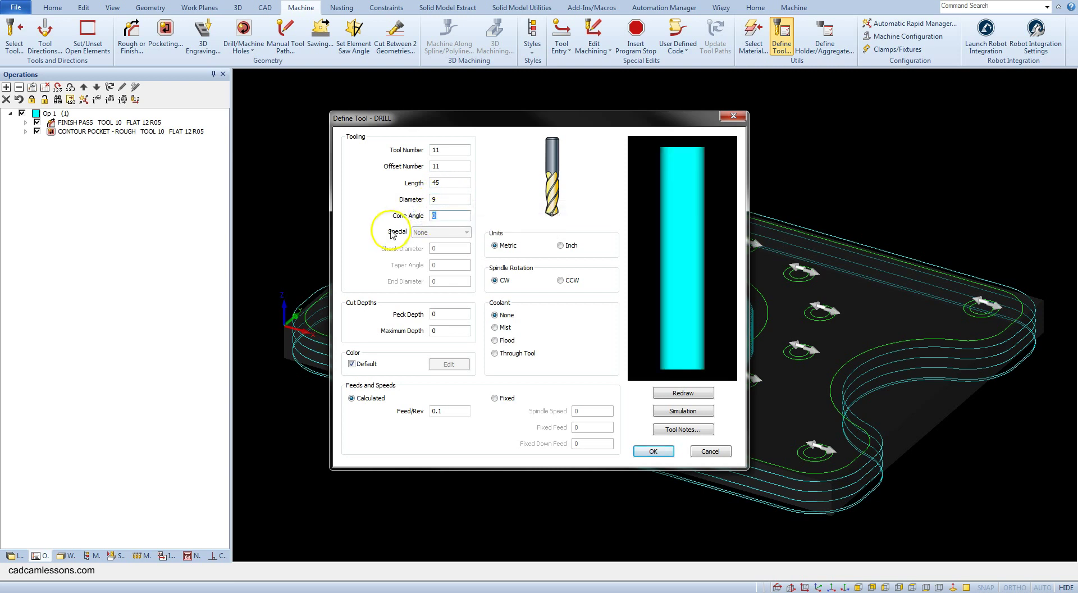
type("140")
Step: Use fixed speeds of spindle 2100 and feed and down feed 300, then save DRILL9
left_click(495, 398)
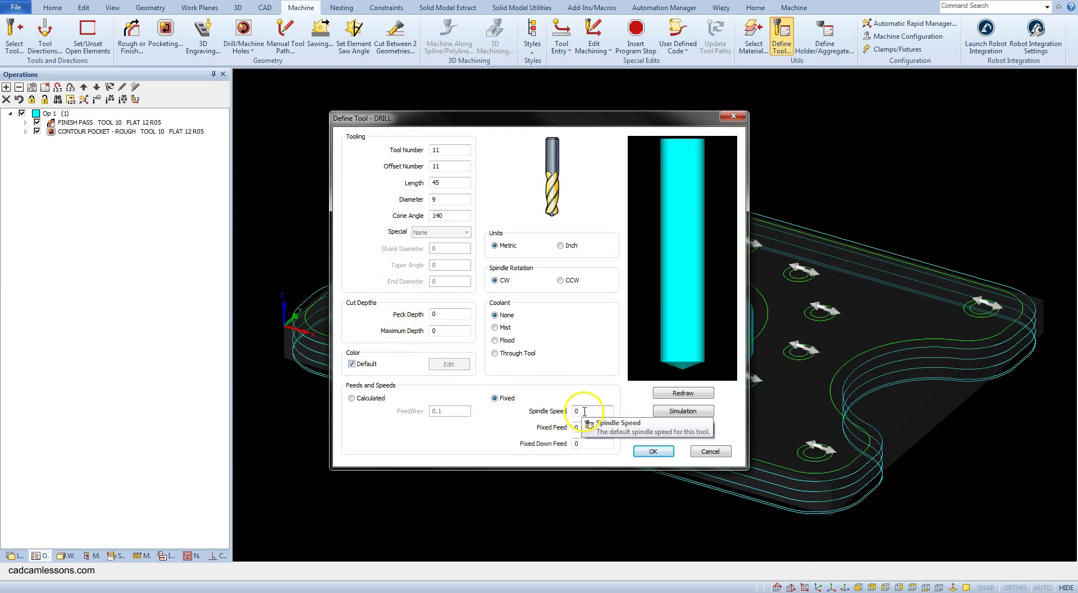
double_click(584, 412)
type("21")
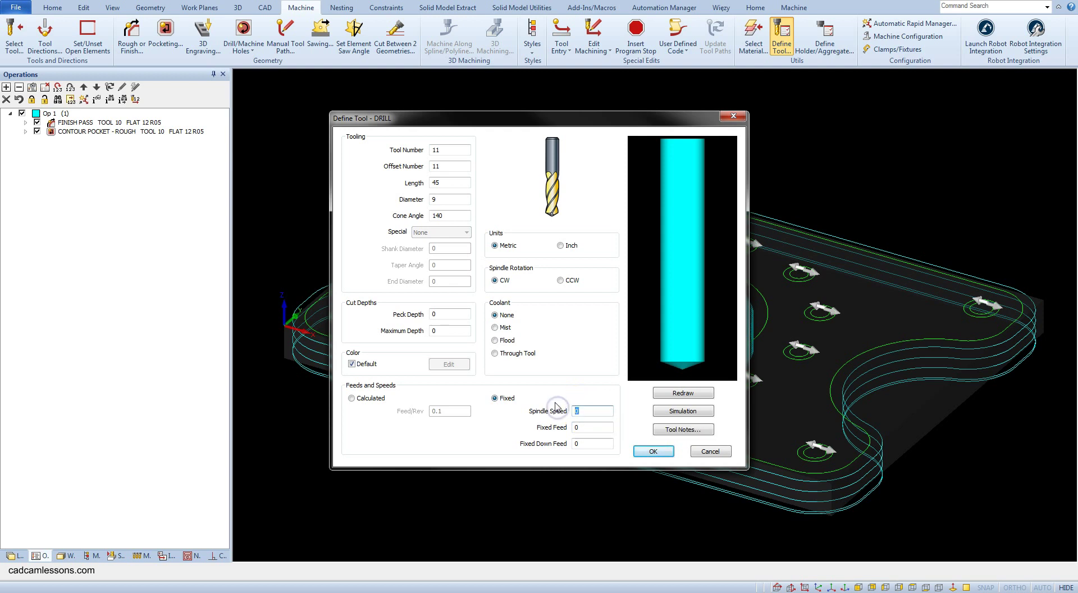
type("1")
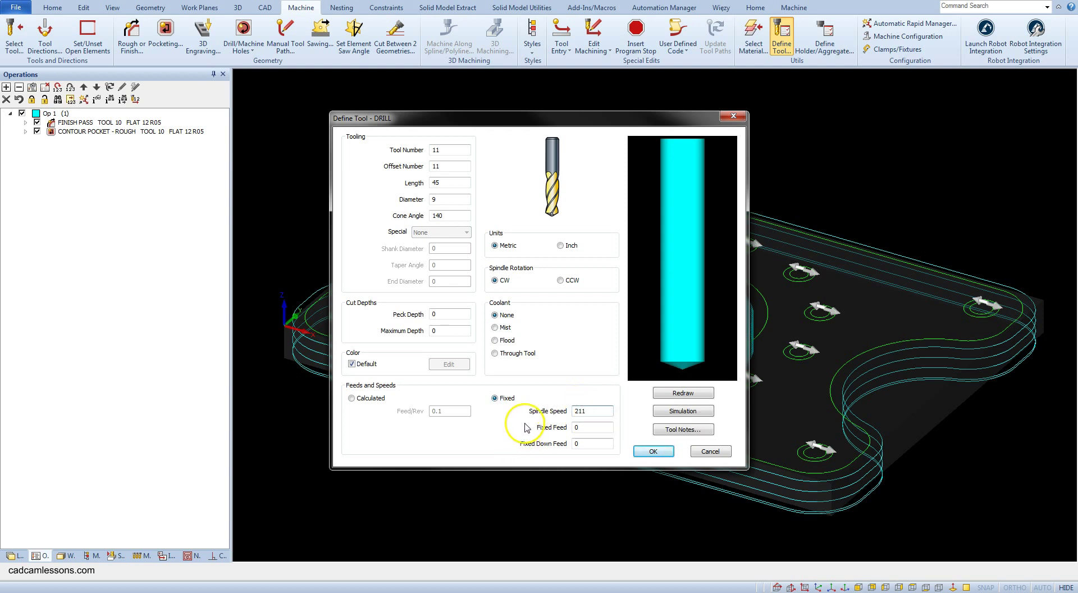
type("00")
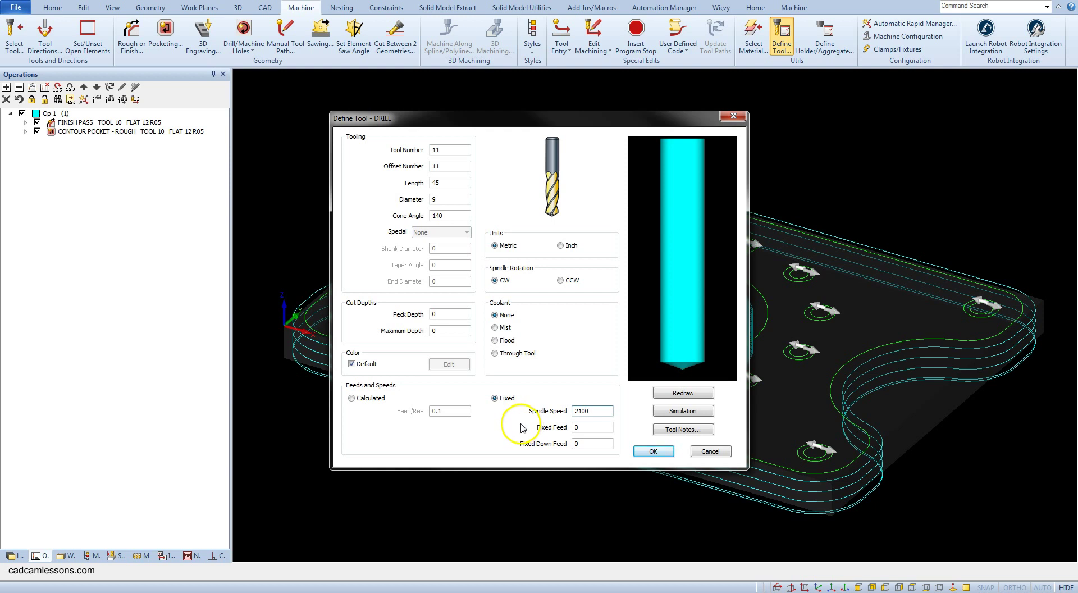
double_click(586, 430)
type("300")
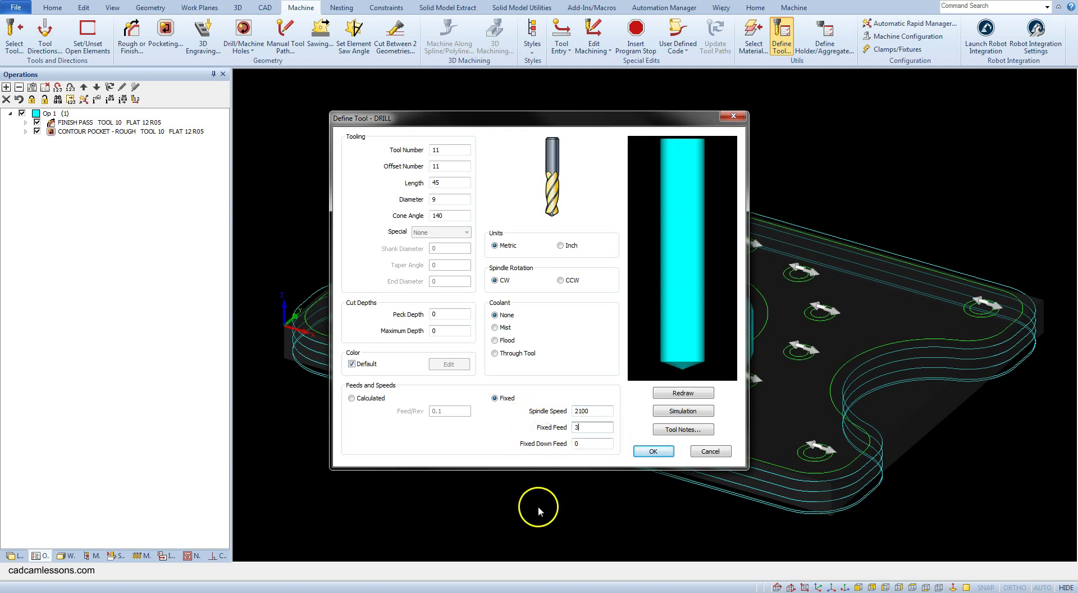
double_click(581, 444)
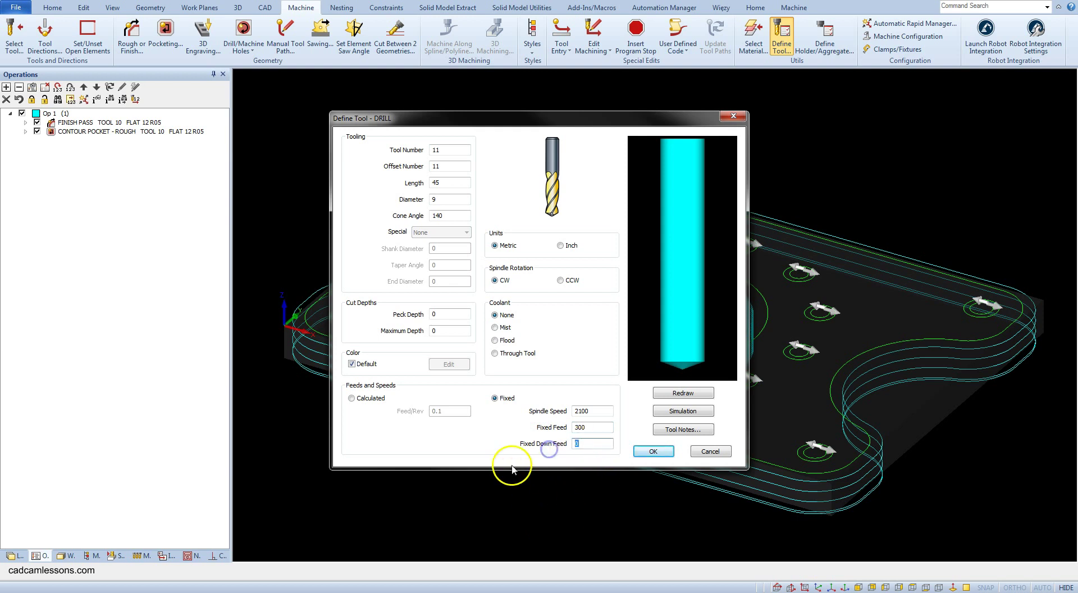
type("300")
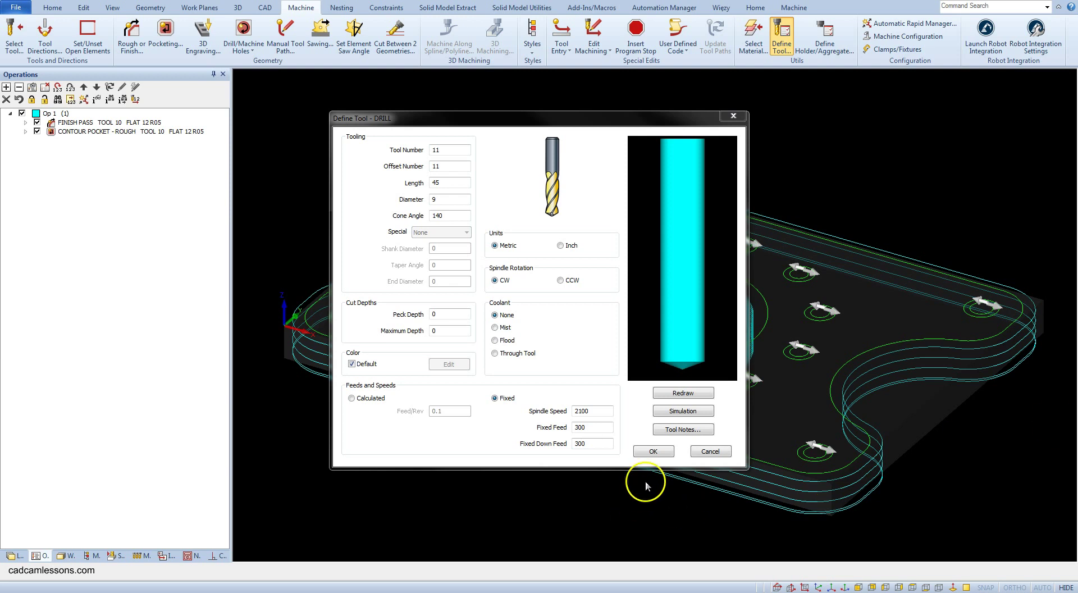
left_click(655, 453)
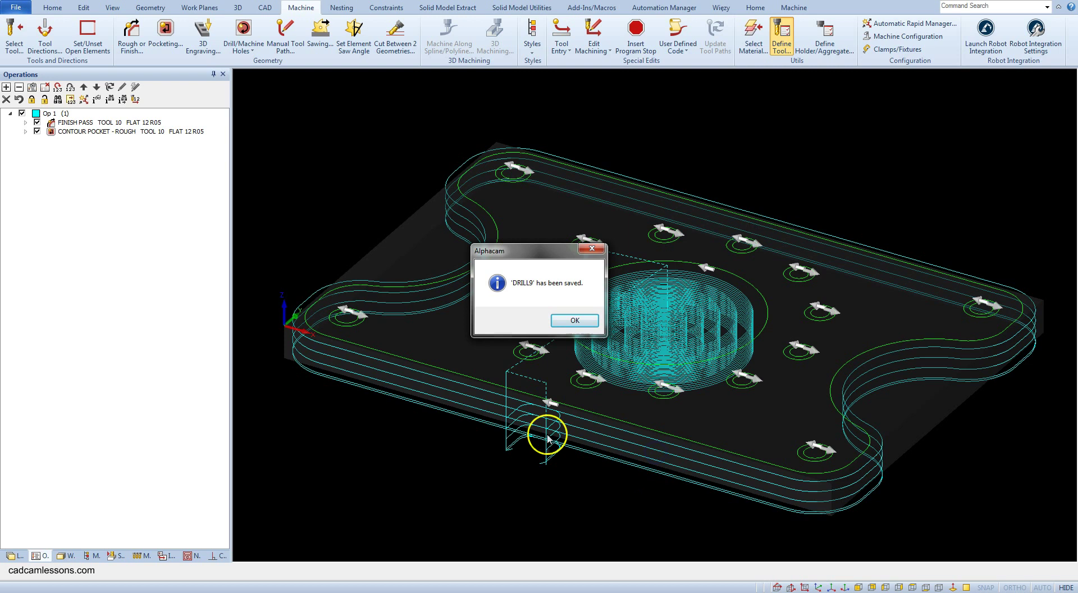
Step: Start a second drill as tool/offset 12 with length 55 and diameter 11
left_click(573, 321)
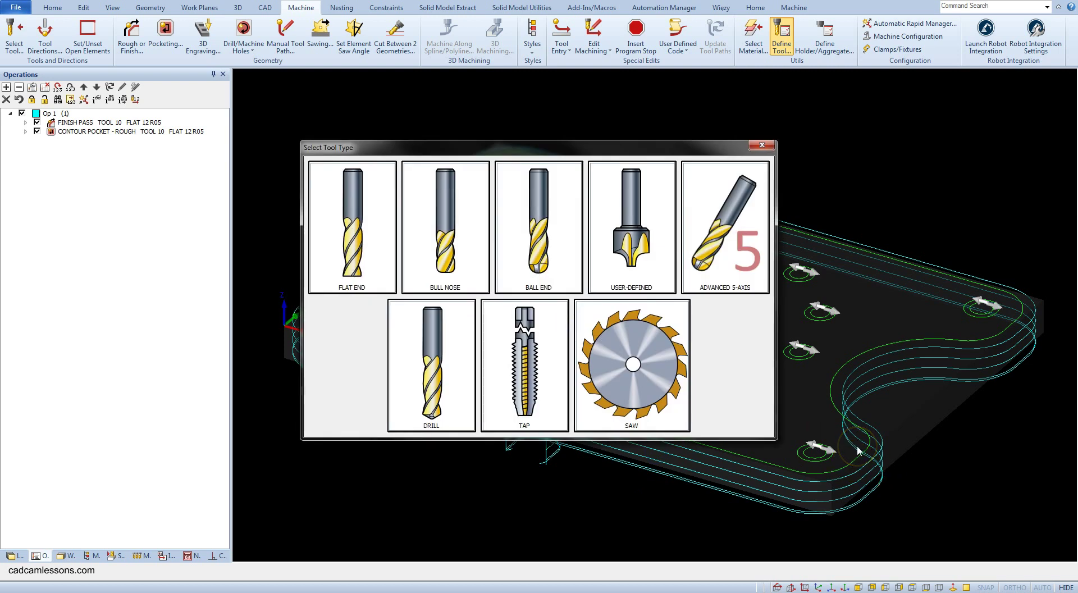
left_click(427, 414)
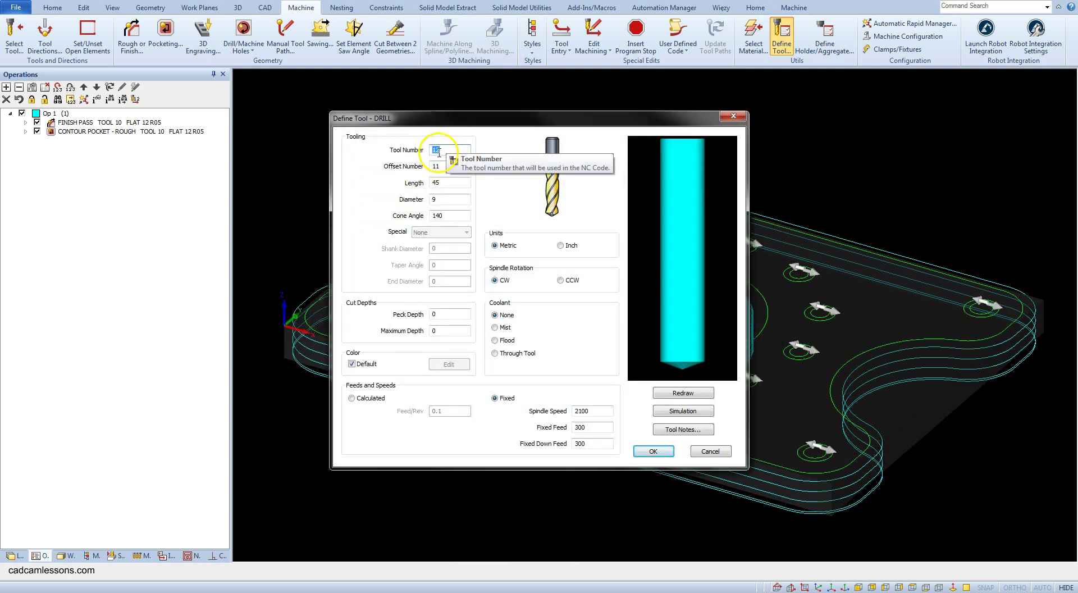
left_click(417, 167)
type("12")
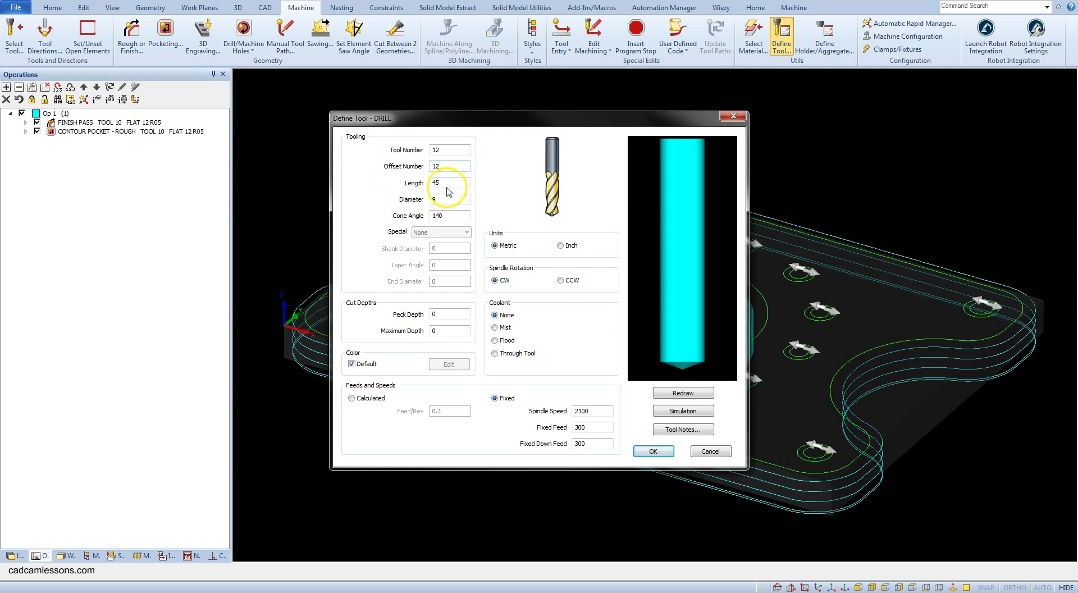
key("Tab")
type("55")
key("Tab")
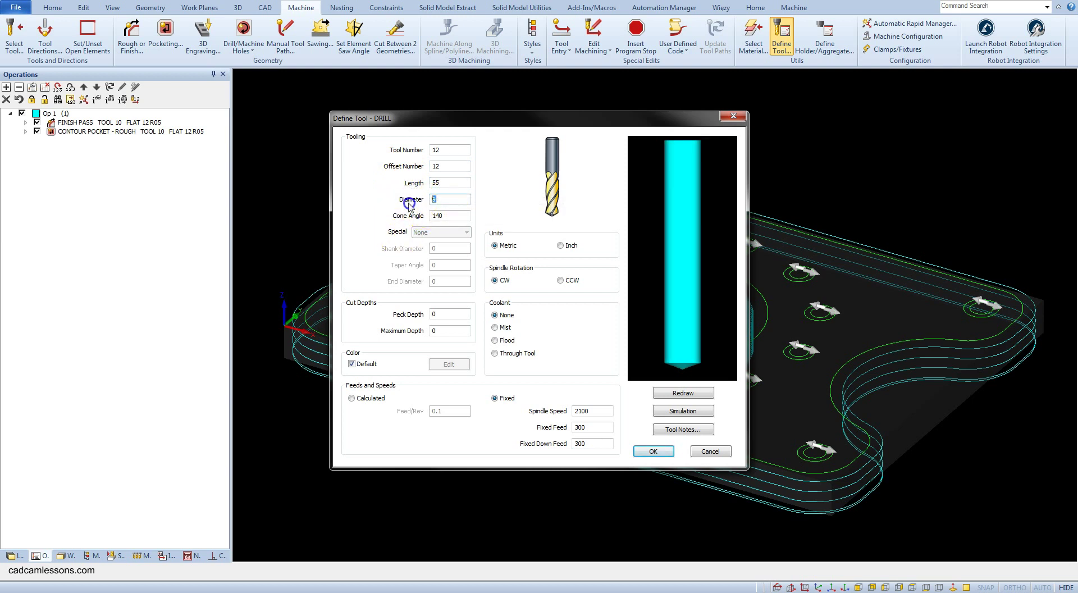
type("11")
Step: Set spindle speed 1700 and fixed feed and down feed 250, then save DRILL11
double_click(590, 411)
key("BackSpace")
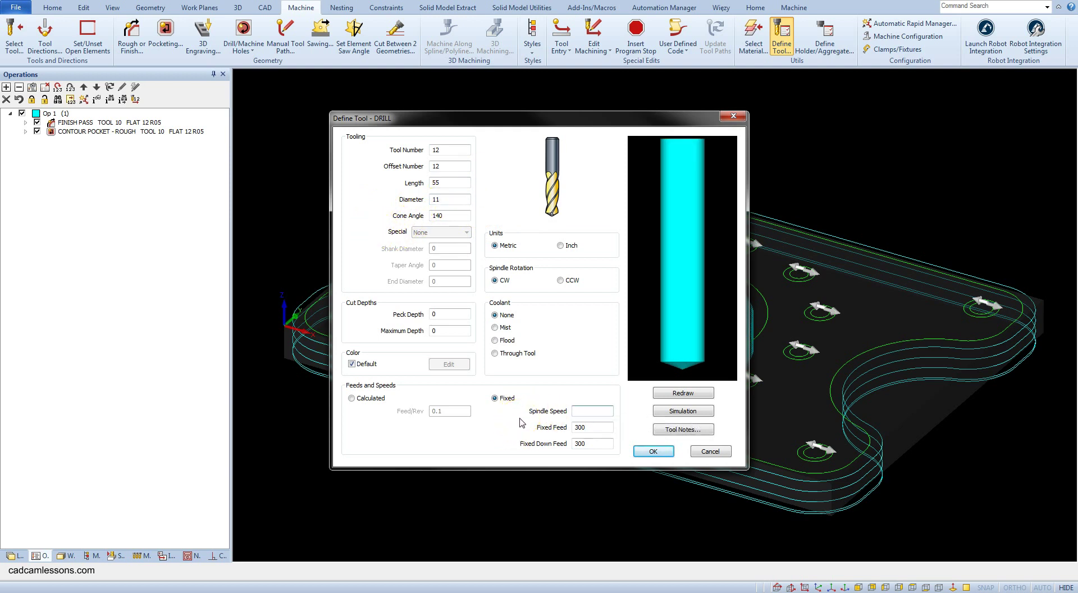
type("1700")
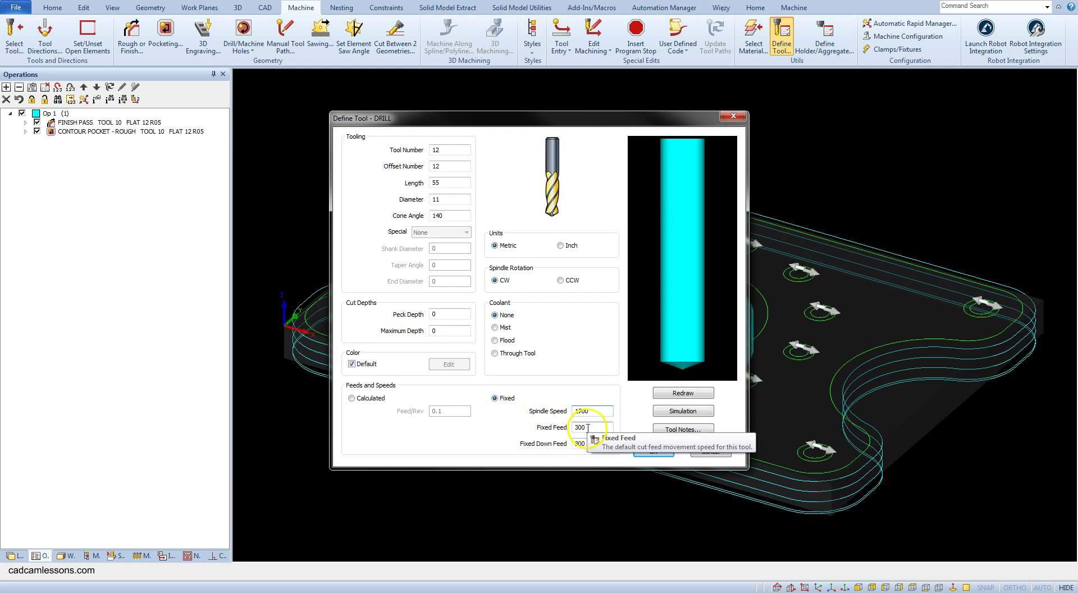
double_click(588, 427)
type("255")
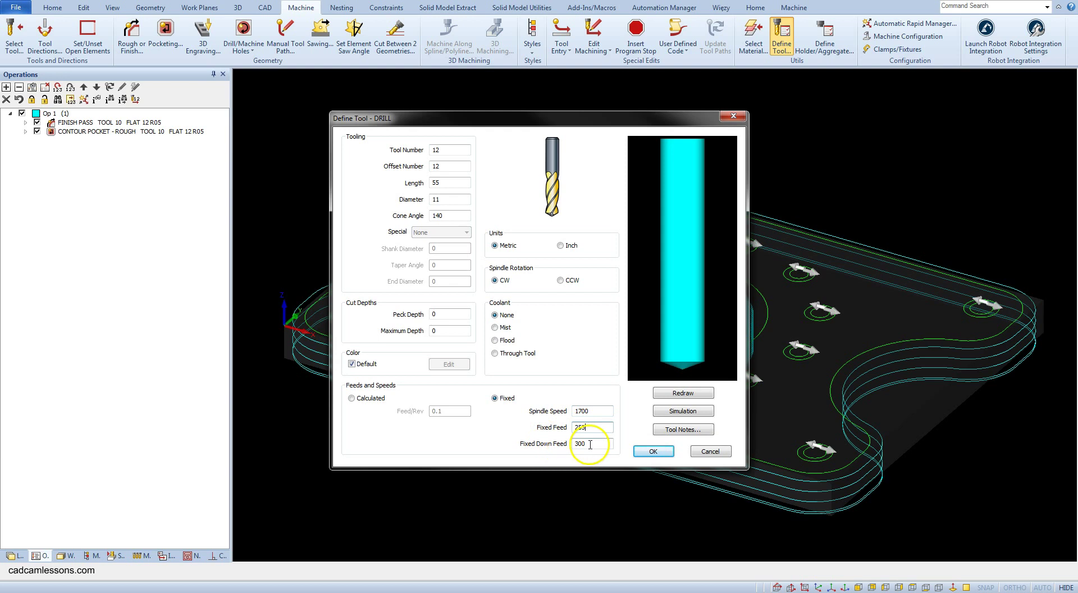
key("BackSpace")
type("0")
double_click(590, 444)
type("2")
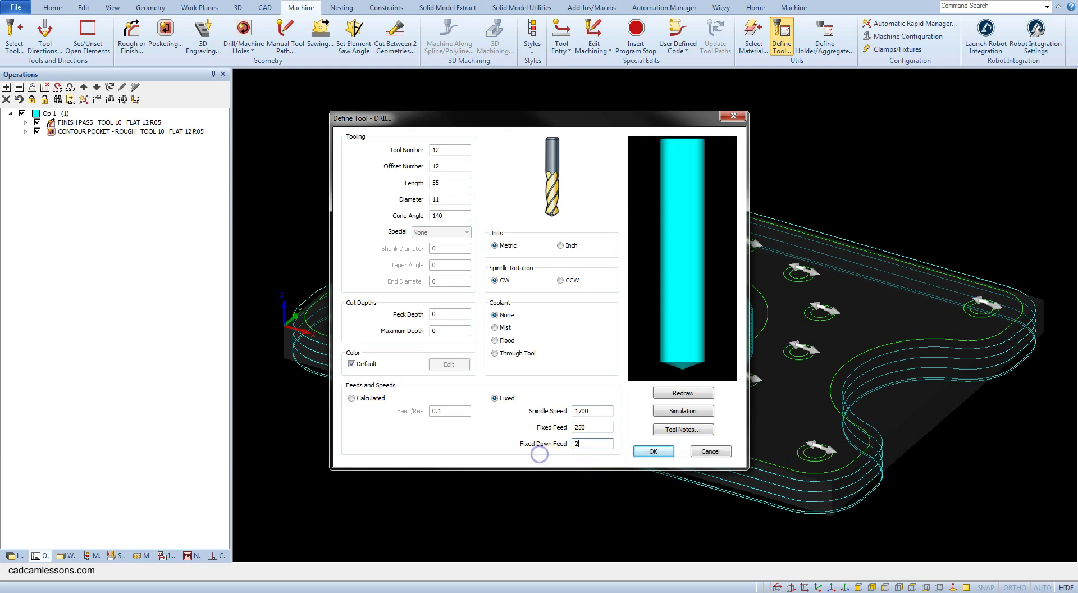
type("50")
key("Return")
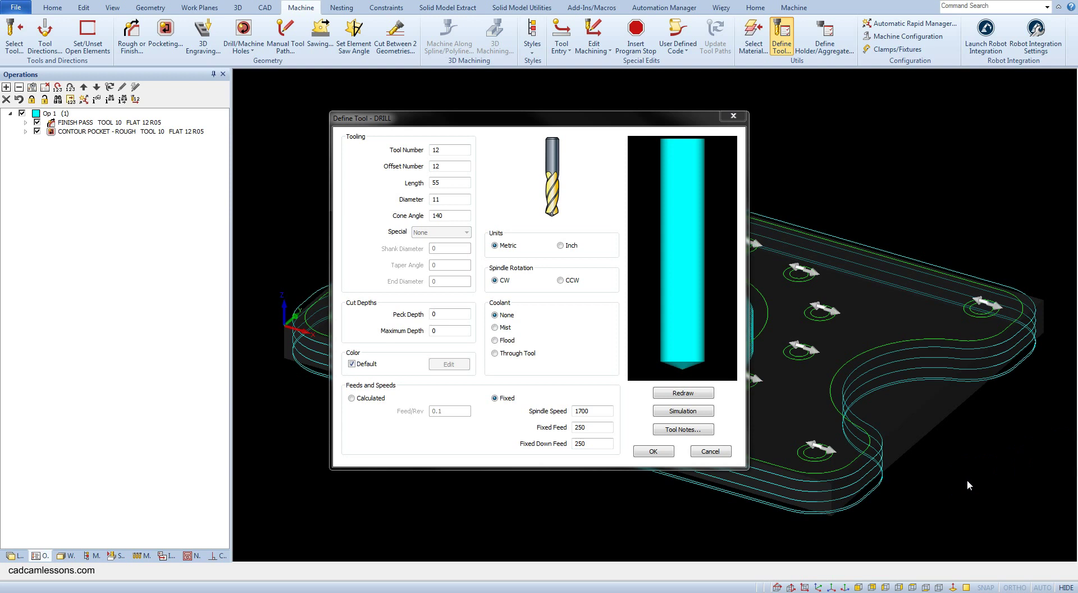
left_click(654, 452)
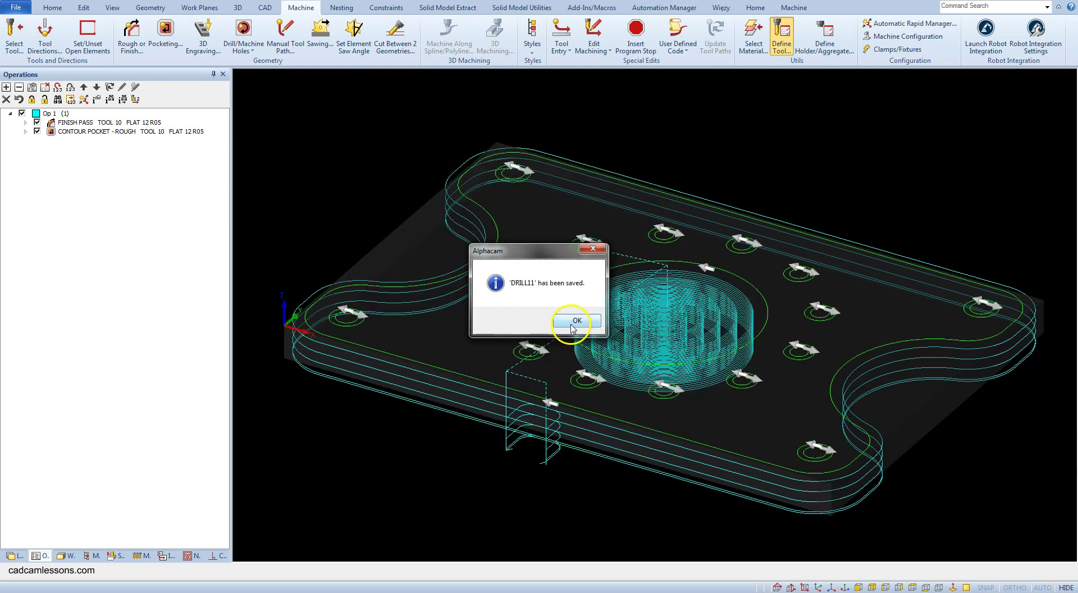
Step: Close the tool type chooser and pick Drill11 from the Alphacam Tutorial tool folder as the current tool
left_click(573, 321)
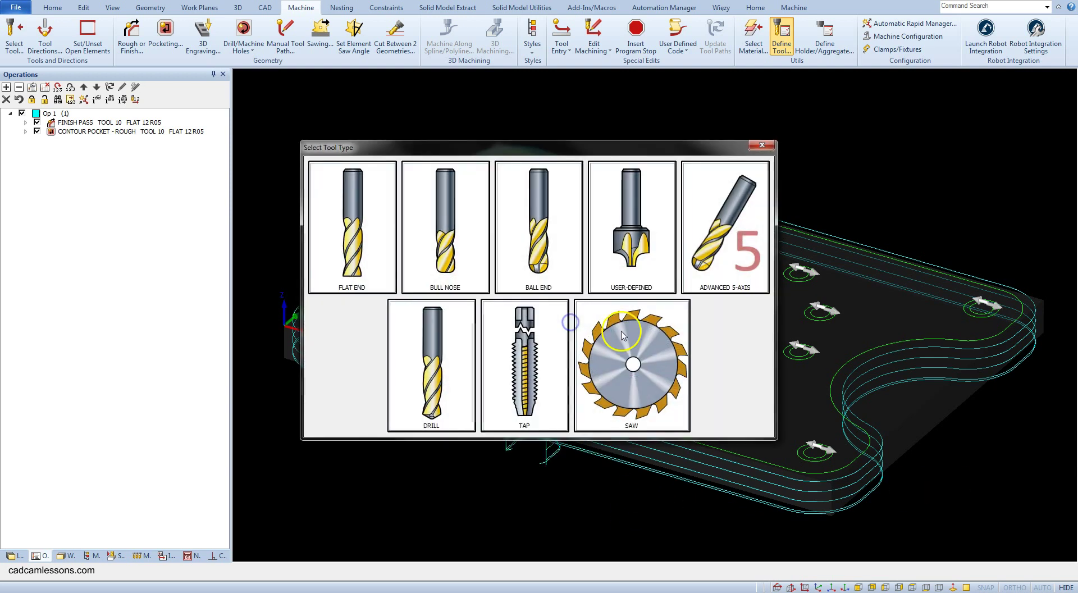
left_click(767, 145)
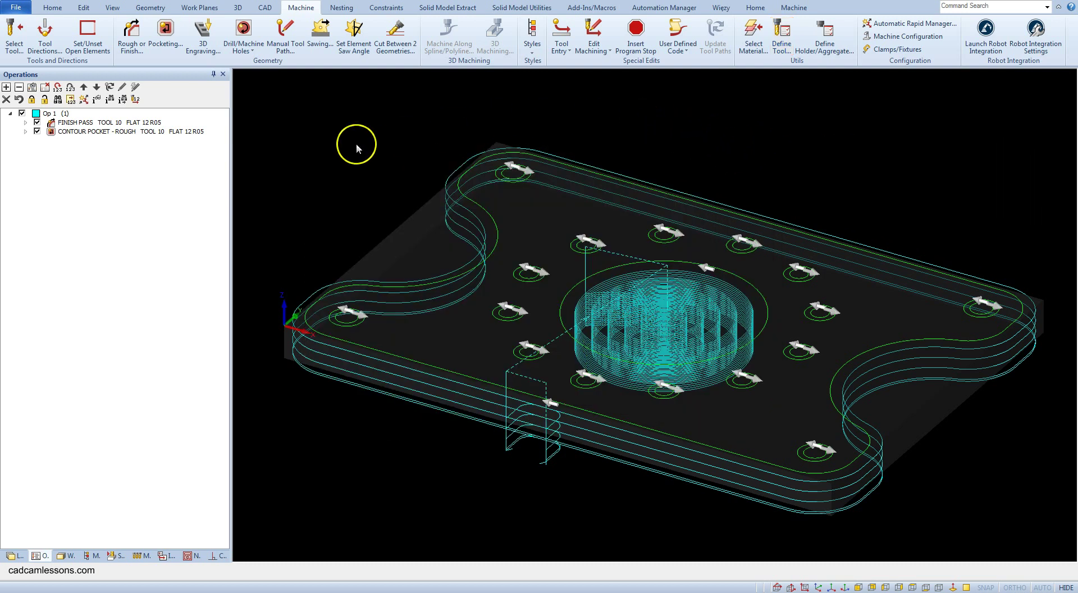
left_click(11, 51)
left_click(445, 204)
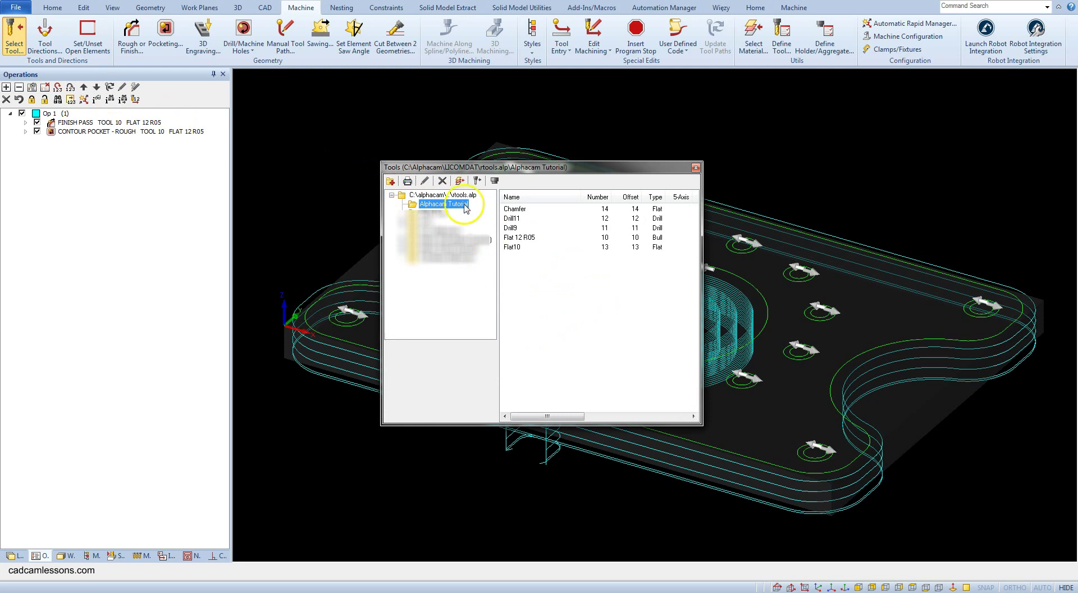
left_click(512, 218)
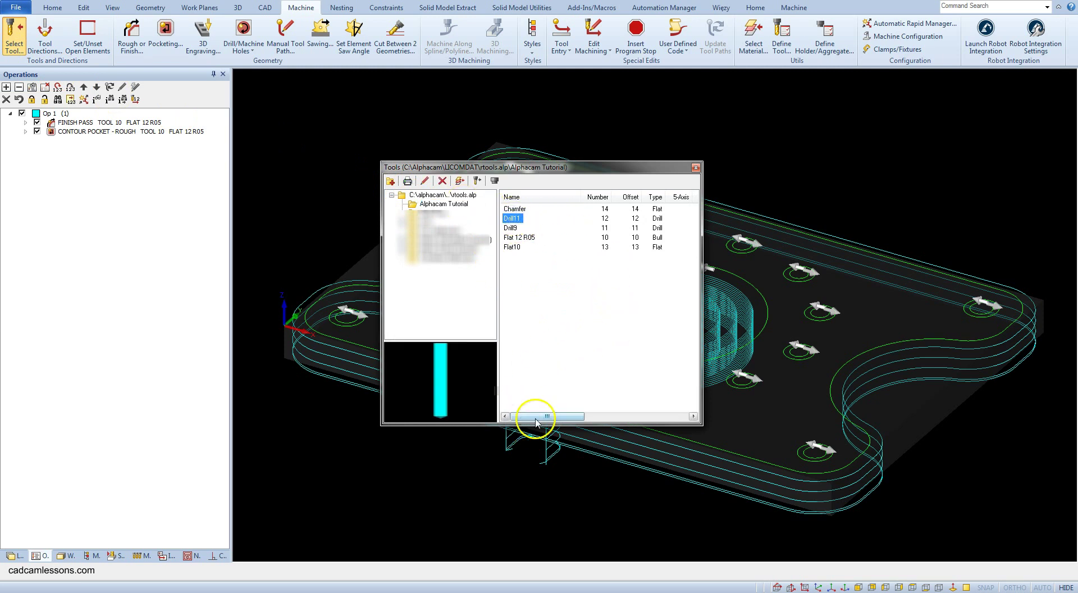
double_click(513, 218)
left_click(601, 245)
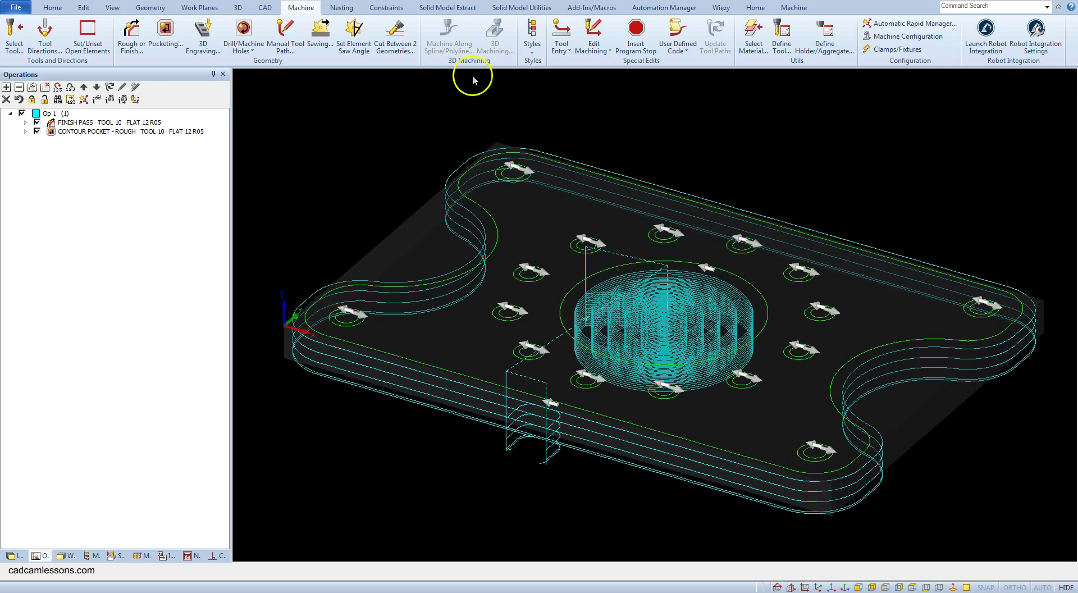
Step: Open Drill/Machine Holes > Drill/Tap Holes to start a Drilling canned cycle with DRILL11
left_click(253, 54)
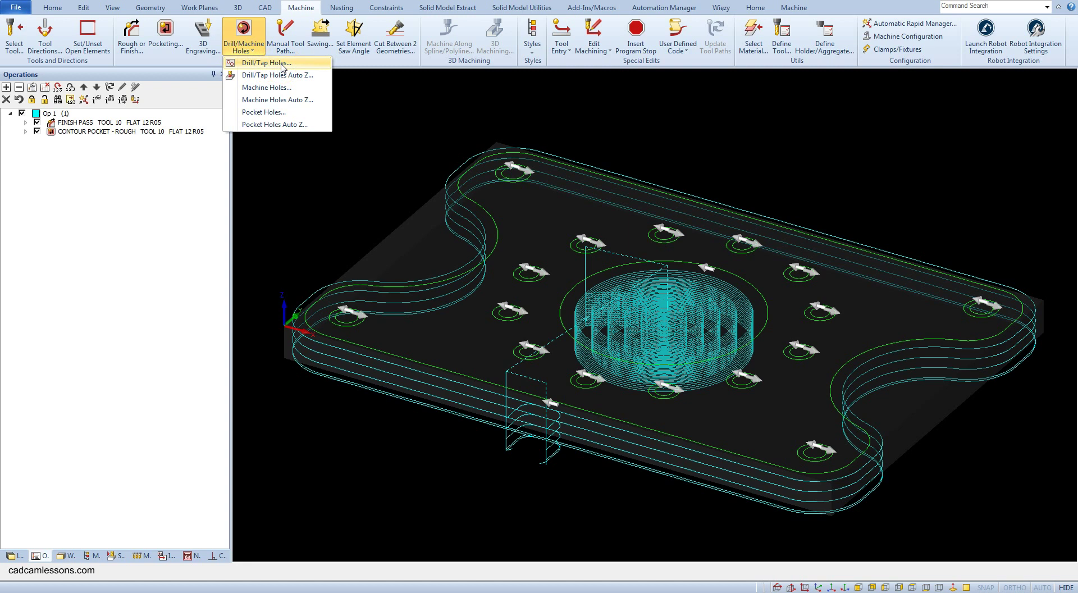
left_click(267, 63)
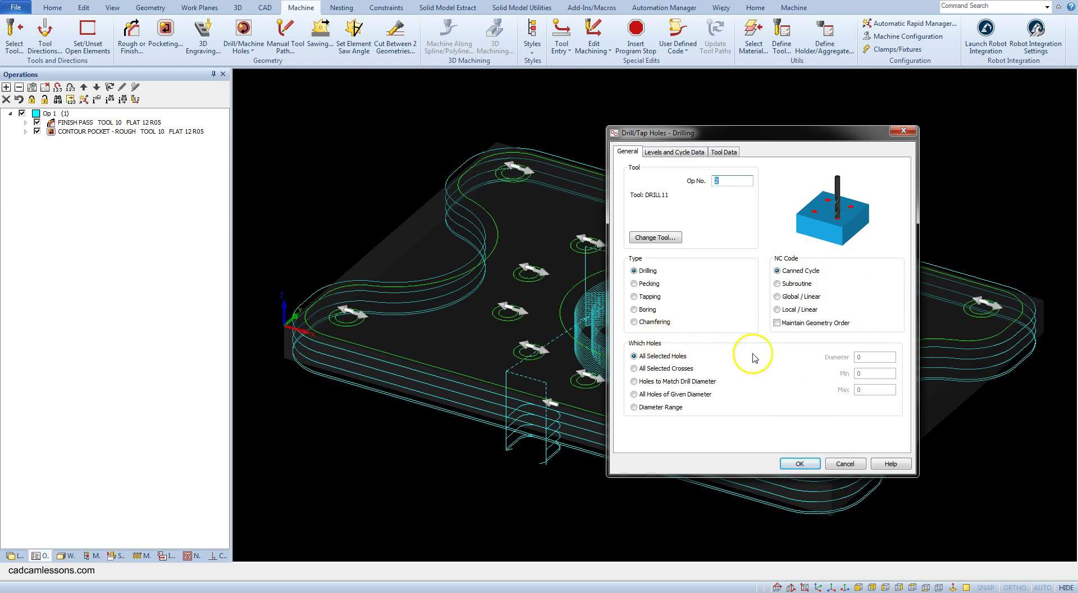
mouse_move(694, 354)
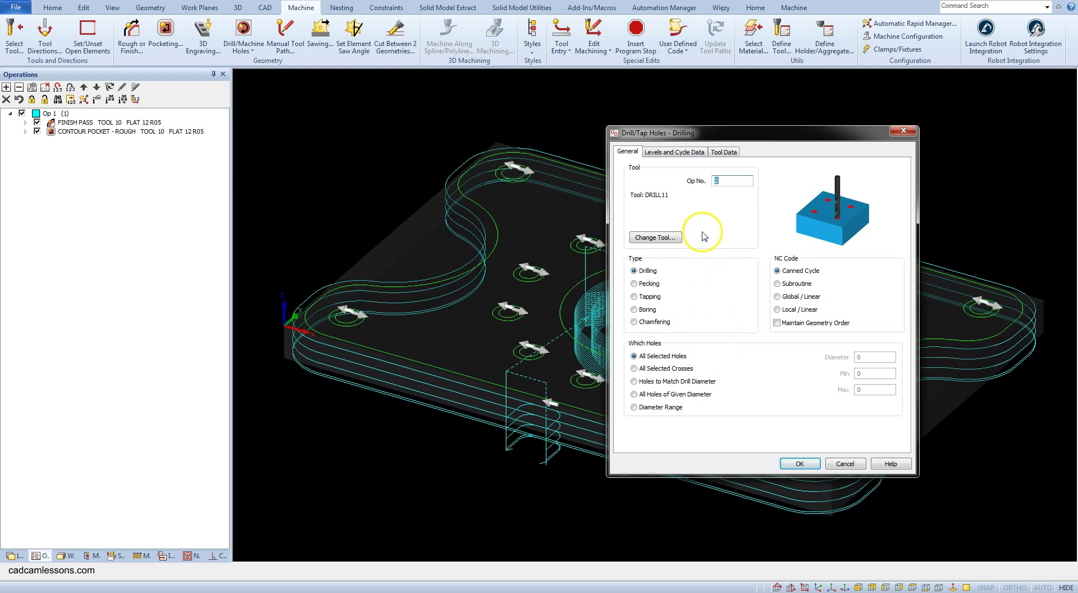
Step: Enter safe rapid 25, rapid down 5, material top 0, bottom of hole -18, with shoulder depth
left_click(667, 157)
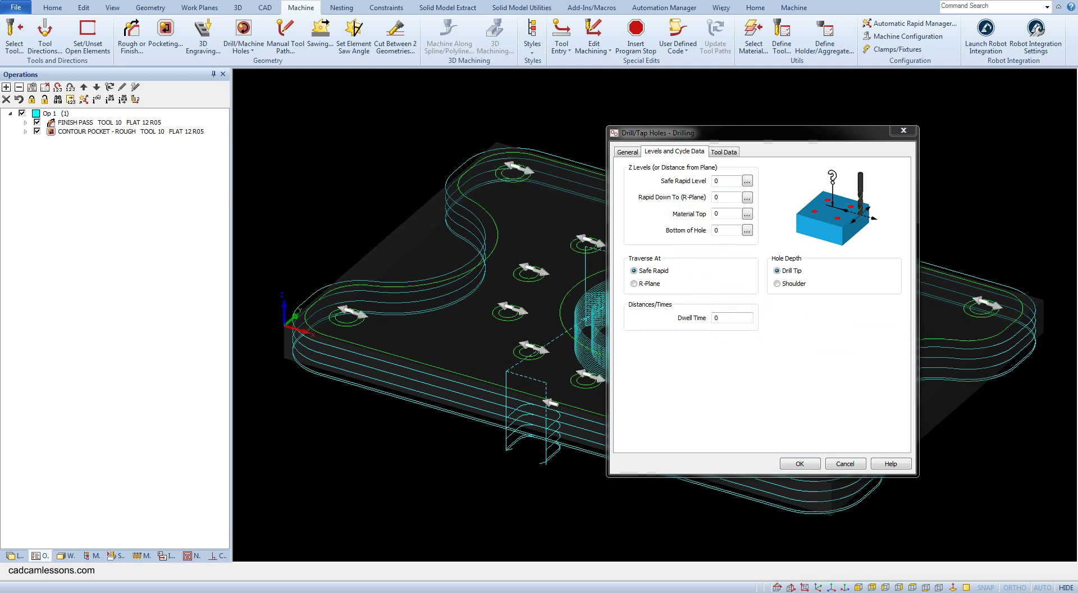
left_click(725, 180)
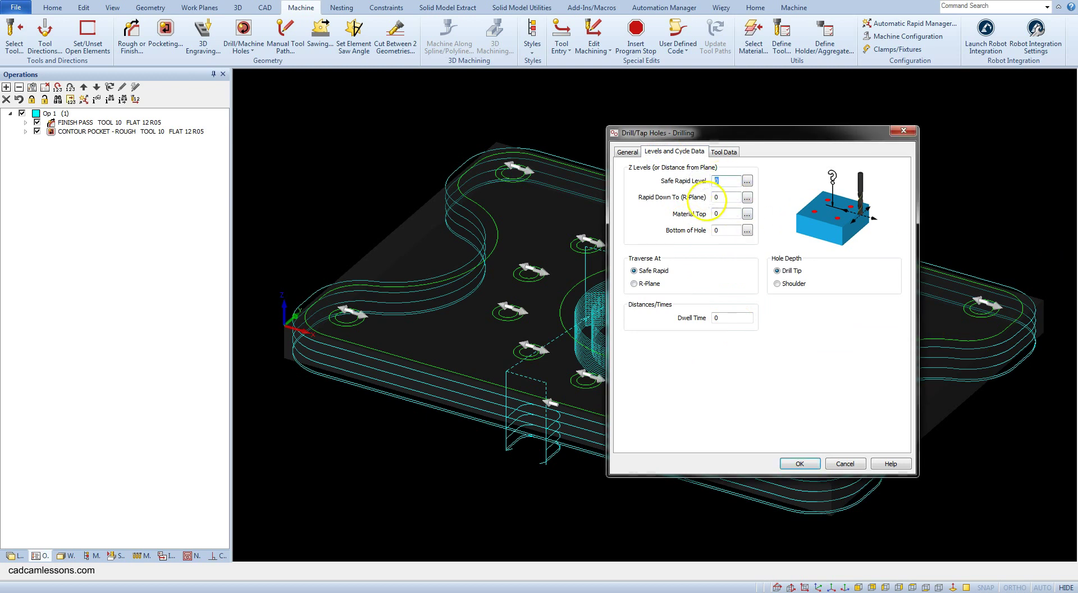
type("25")
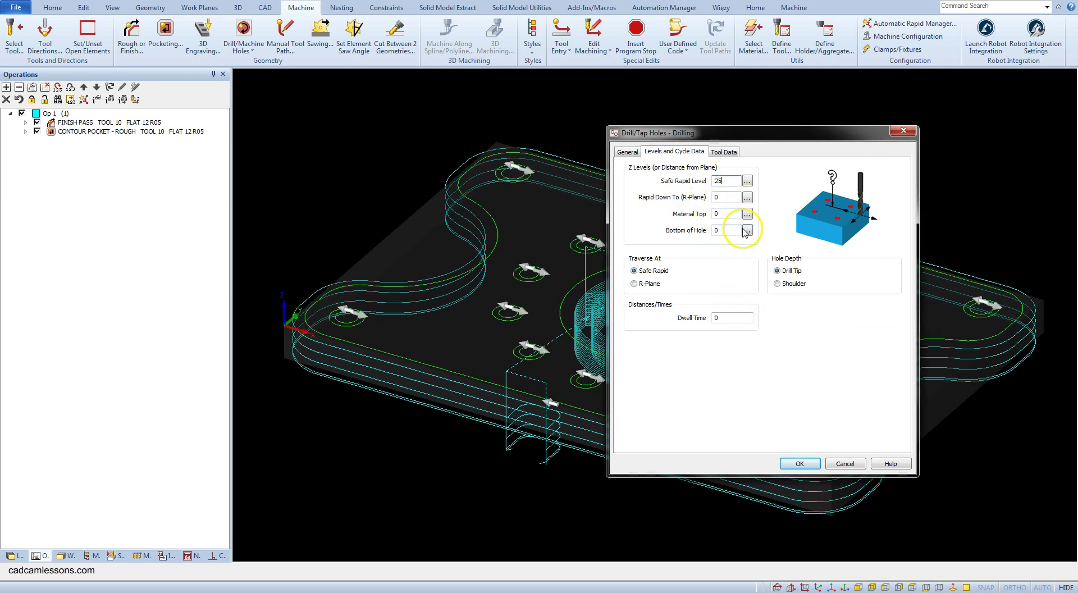
left_click(725, 196)
type("5")
left_click(718, 217)
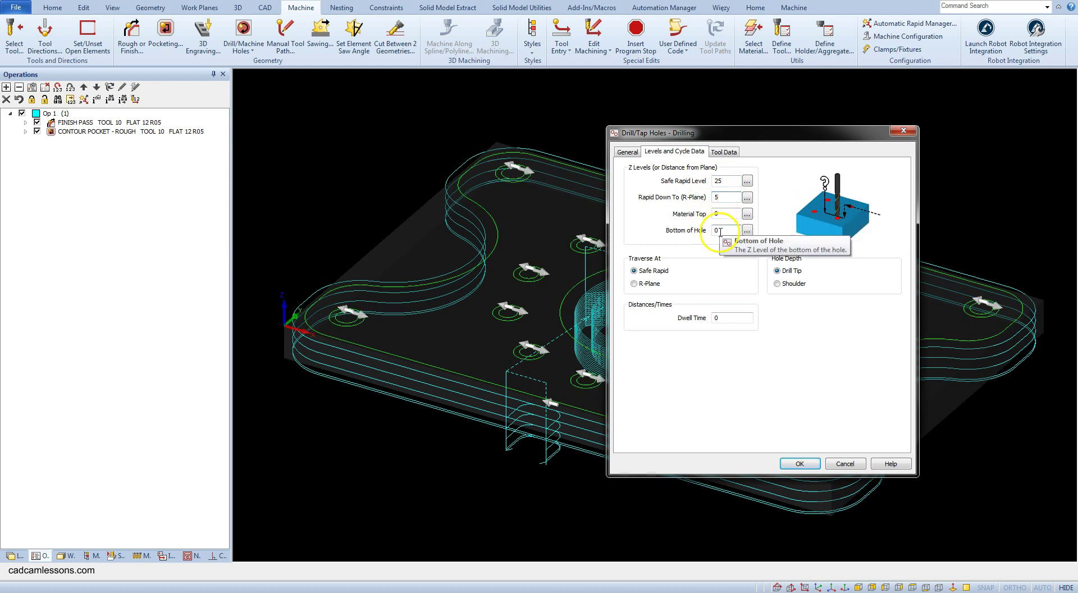
double_click(712, 230)
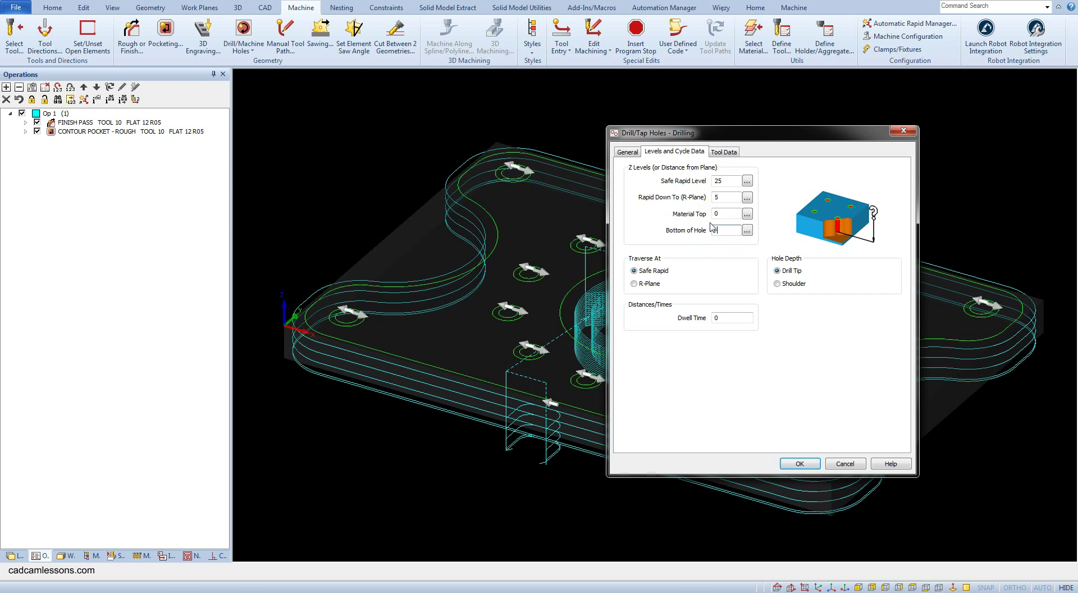
type("-1")
left_click(734, 231)
left_click(777, 285)
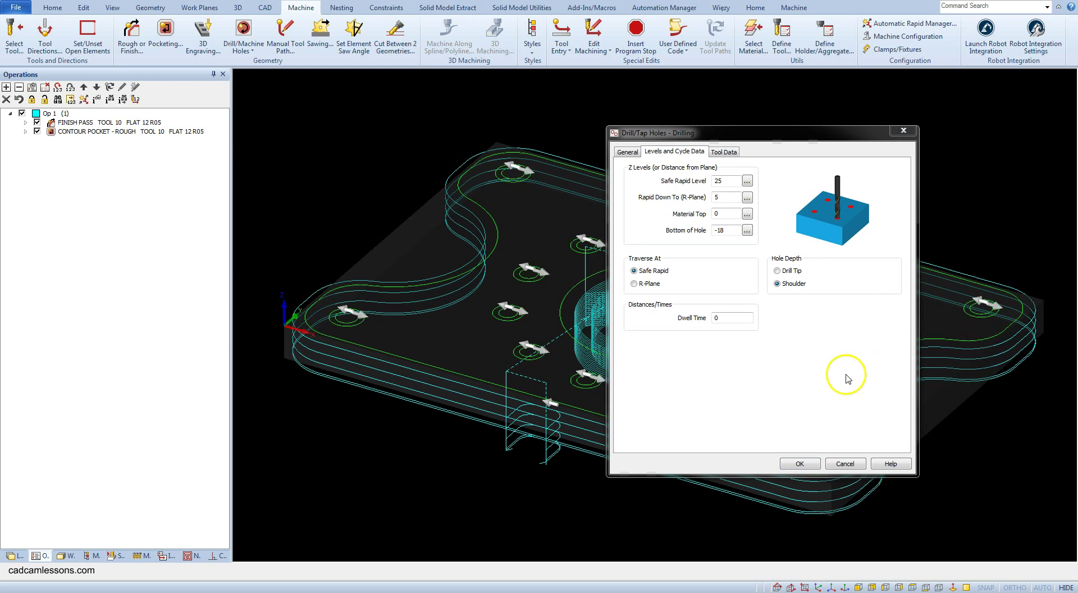
Step: Confirm the drilling settings and pick the left, top, right and bottom-right hole circles as Op 2
left_click(799, 464)
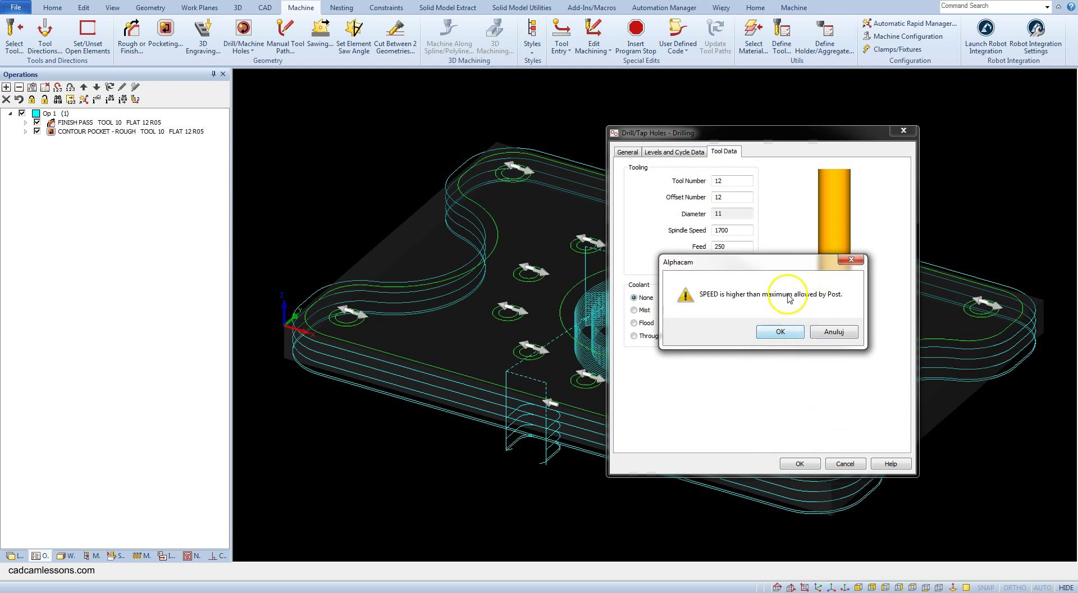
left_click(781, 334)
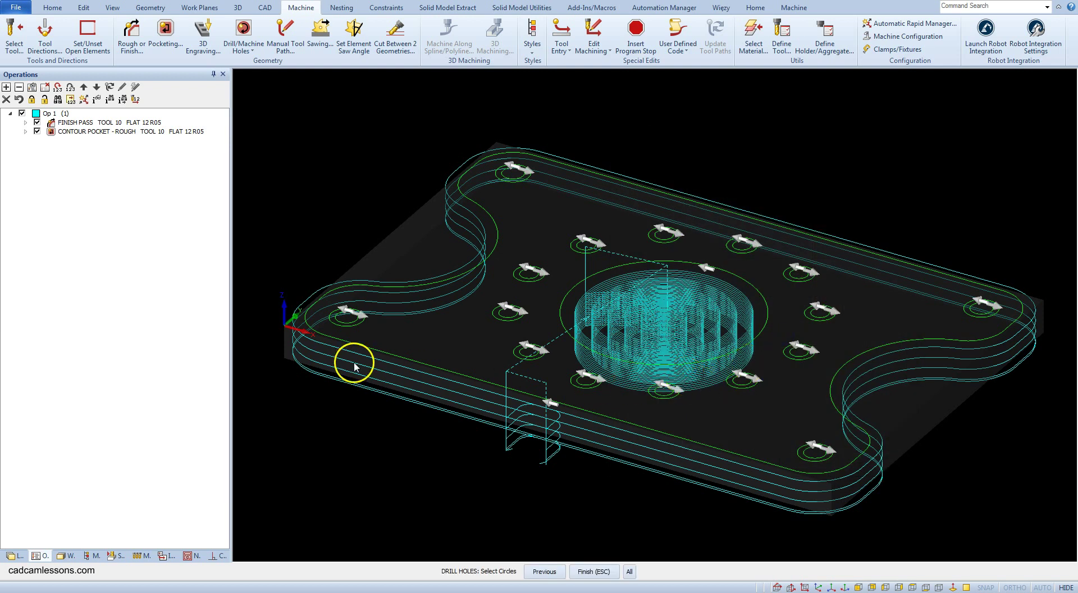
left_click(350, 320)
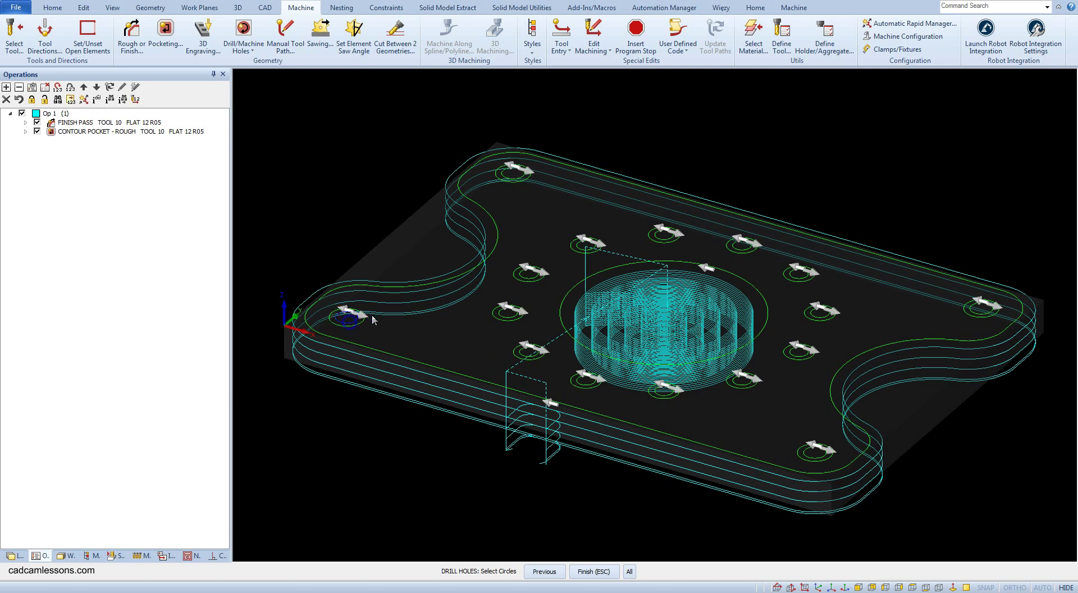
left_click(513, 177)
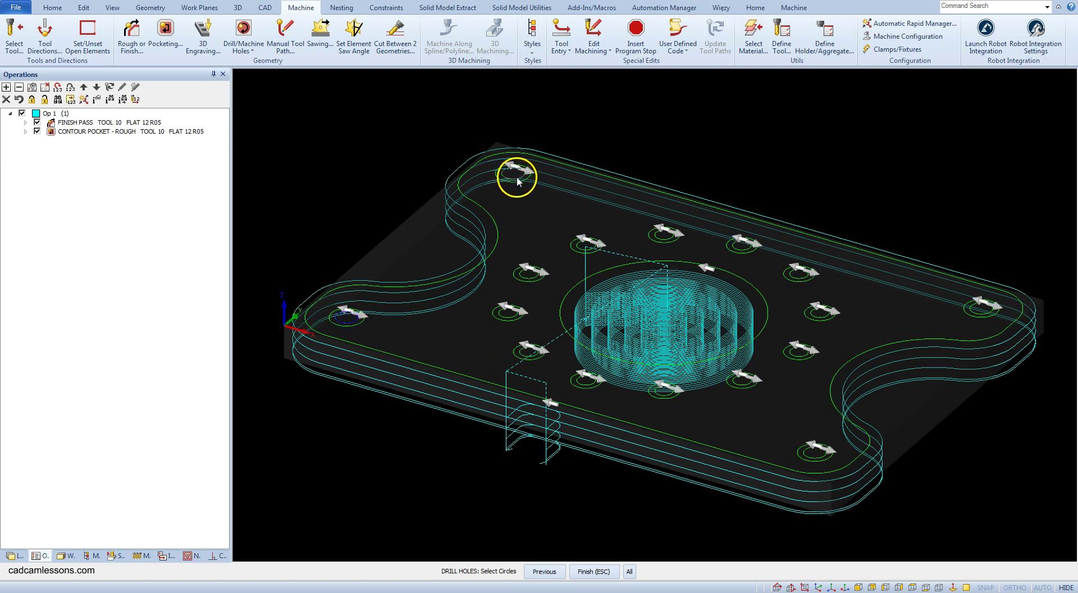
left_click(980, 306)
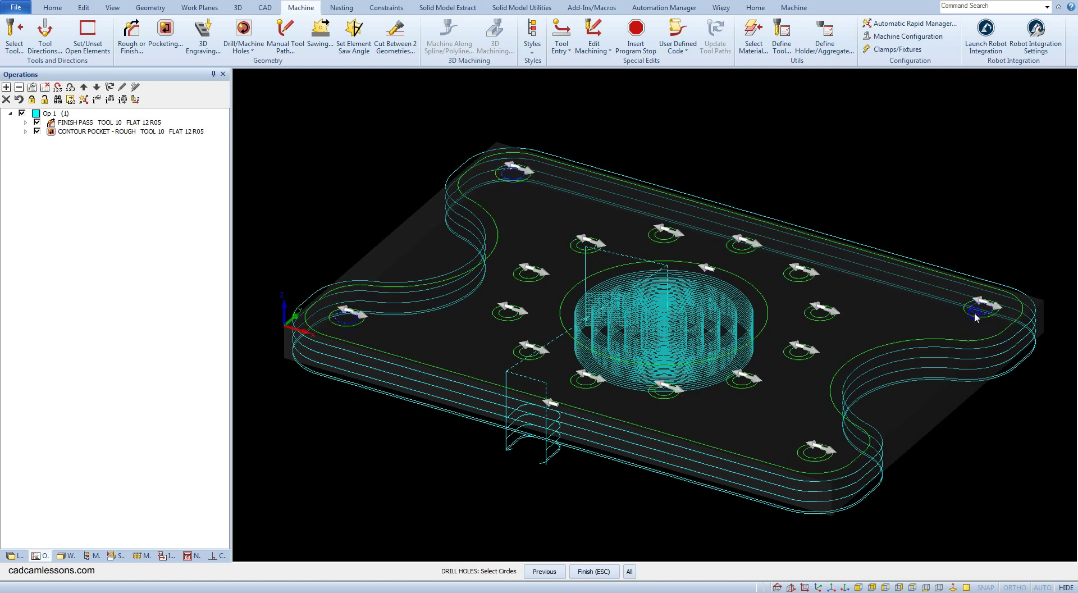
left_click(807, 454)
right_click(827, 163)
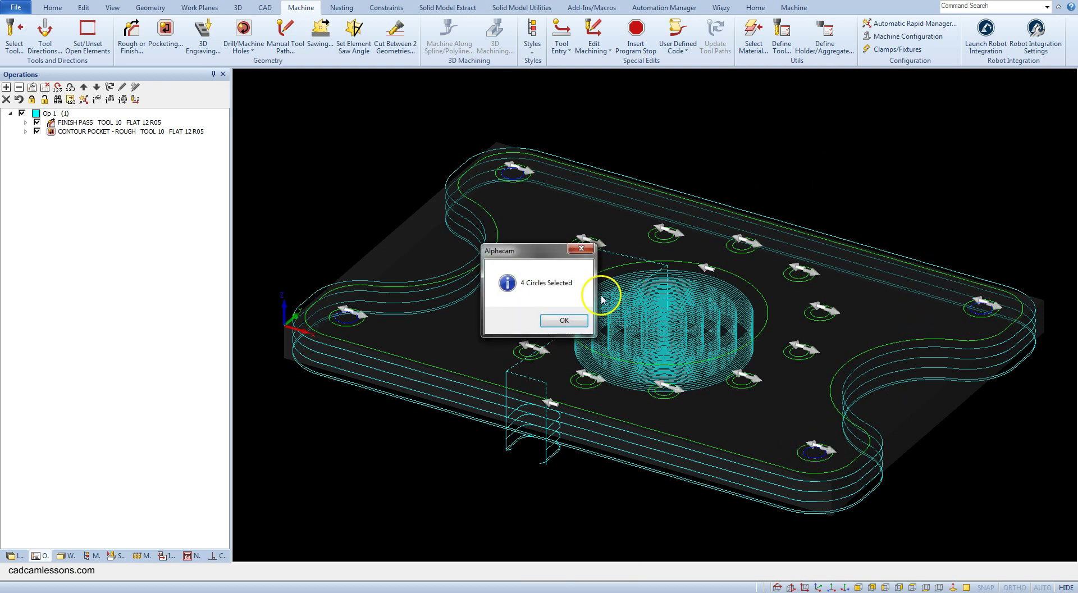
left_click(562, 338)
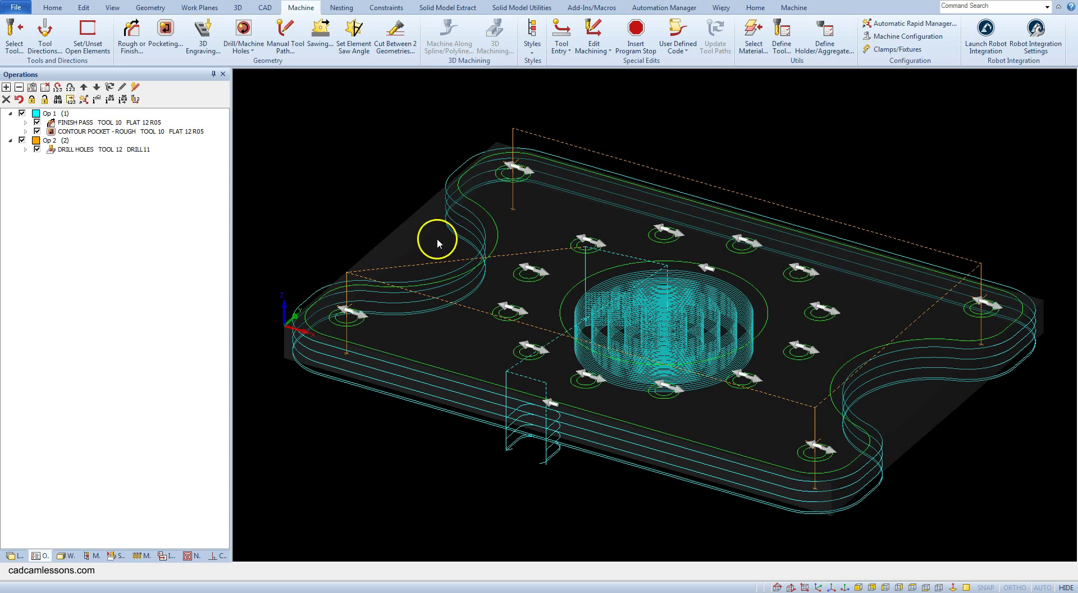
Step: Pick Drill9 from the tool library and open Drill/Tap Holes for Op 3
left_click(14, 34)
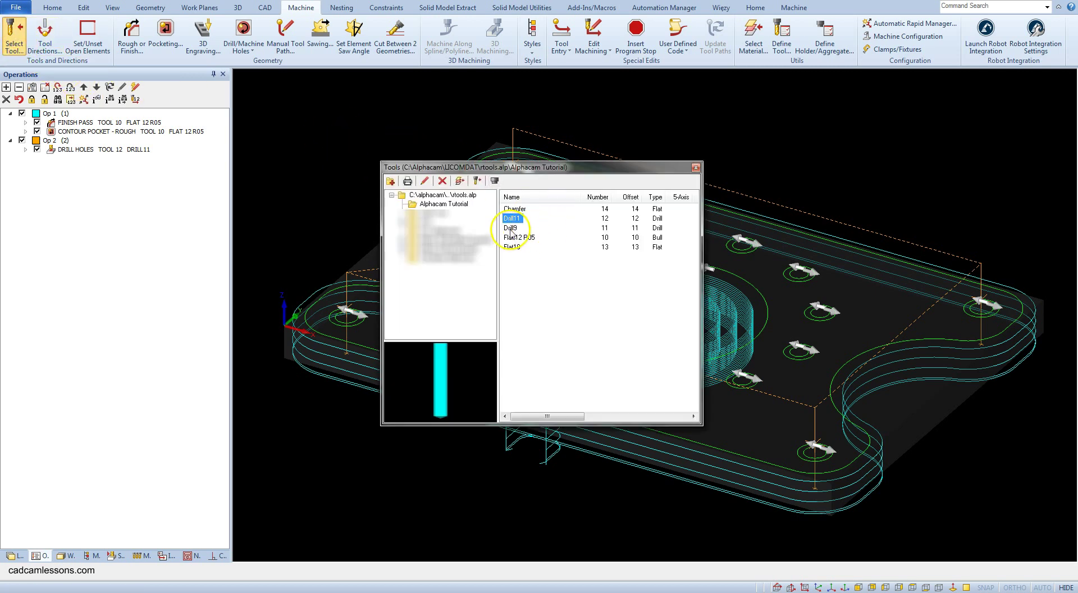
double_click(511, 229)
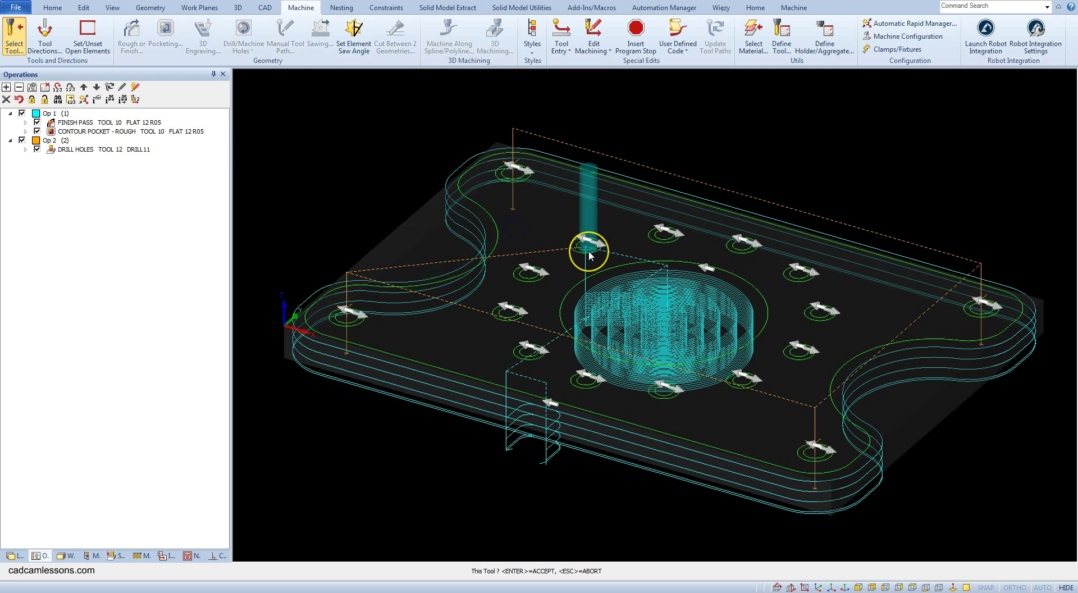
key("Return")
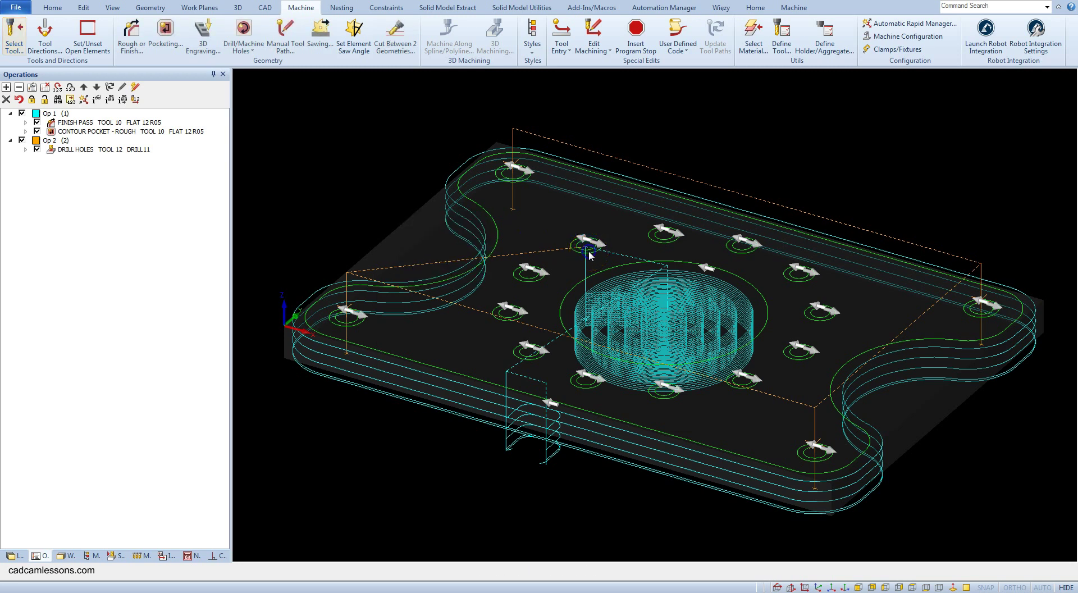
left_click(252, 52)
left_click(261, 63)
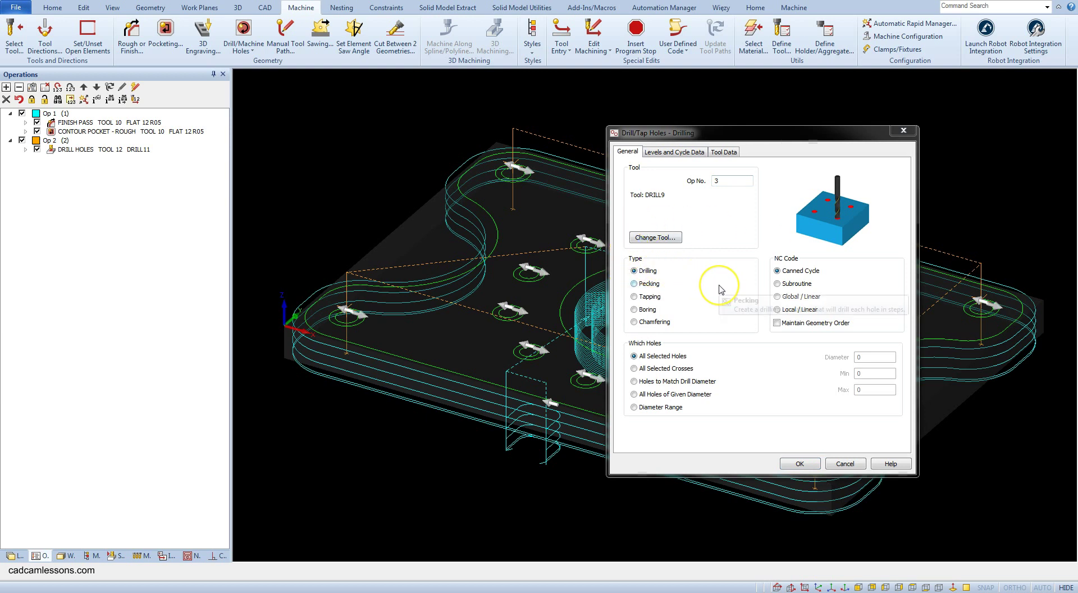
Step: Set Type to Pecking and Which Holes to Holes to Match Drill Diameter
left_click(650, 283)
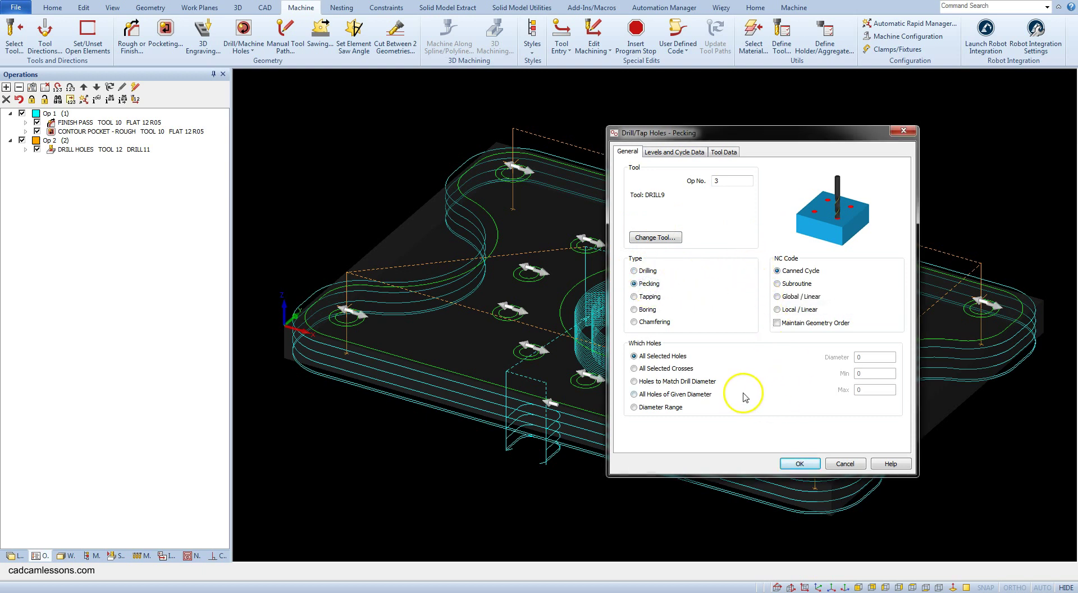
left_click(672, 384)
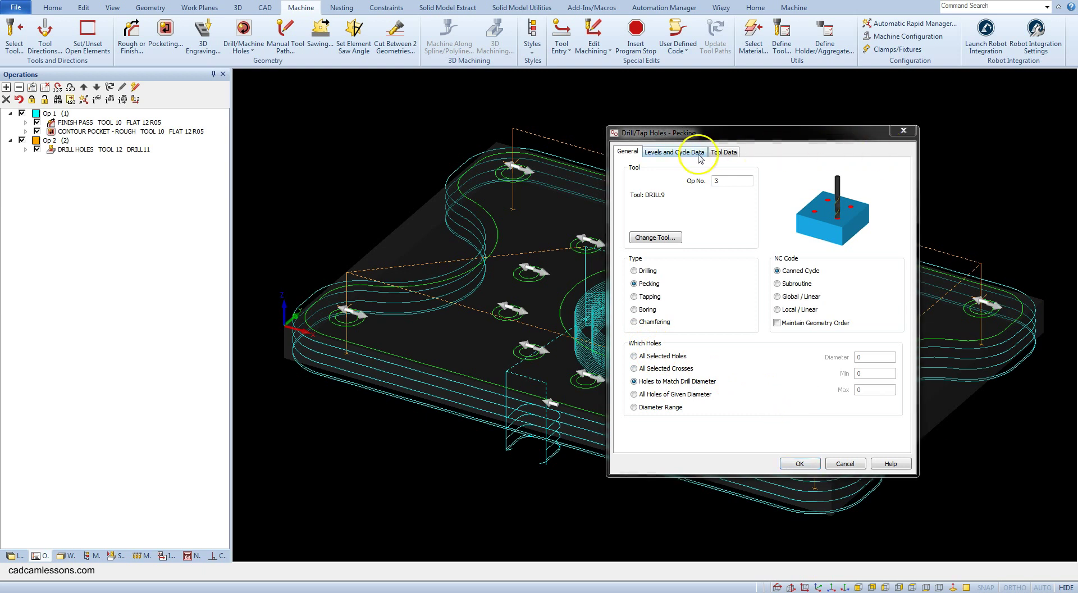
Step: Keep safe rapid 25, set bottom of hole -18, R-Plane traverse, shoulder depth and 3 mm pecks with full retract
left_click(672, 153)
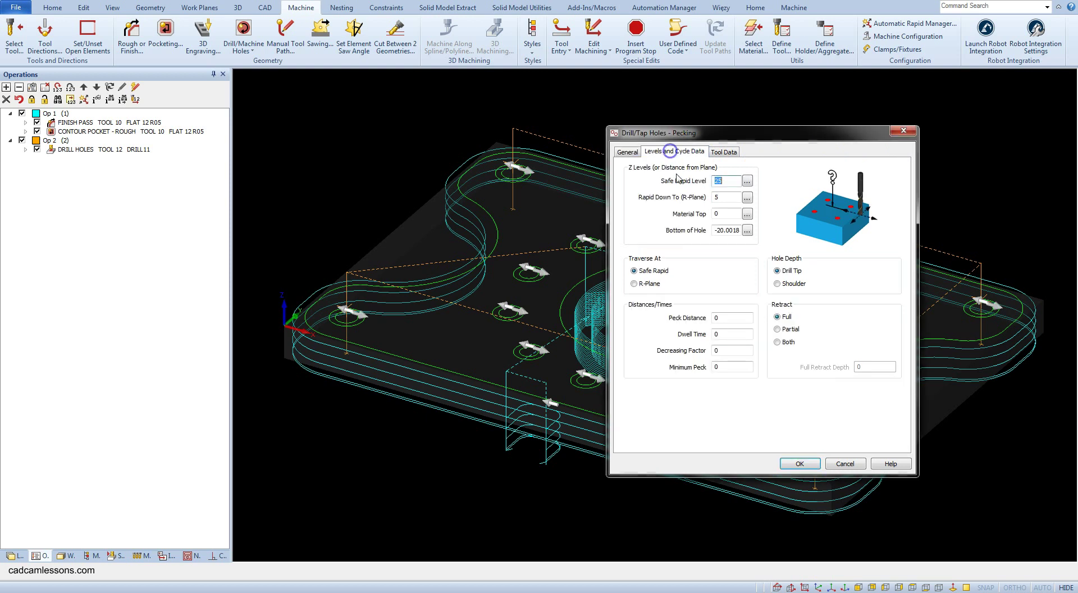
double_click(728, 180)
left_click(728, 180)
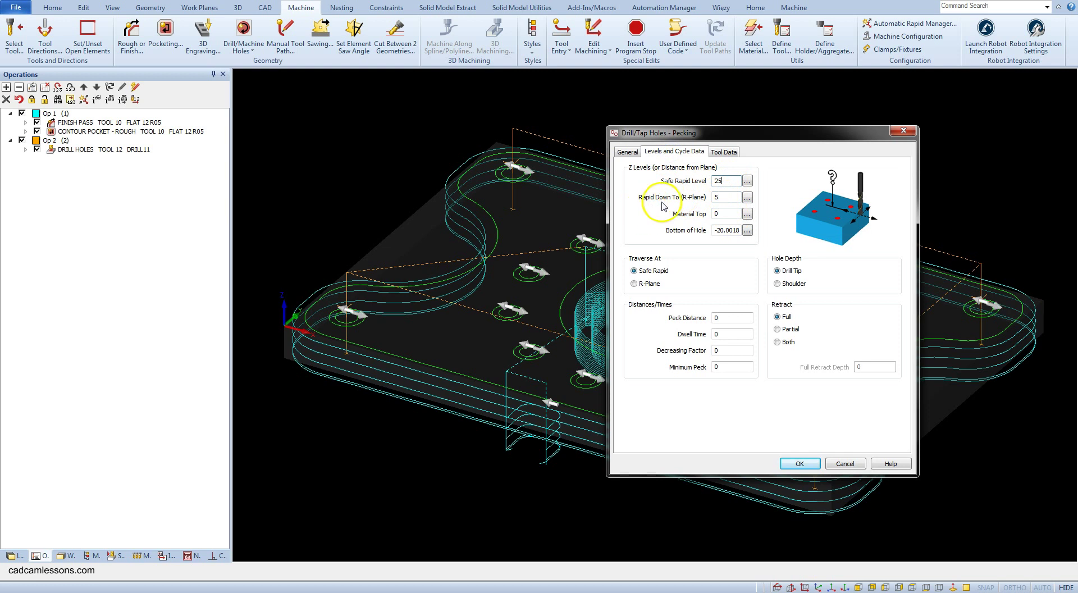
left_click(730, 212)
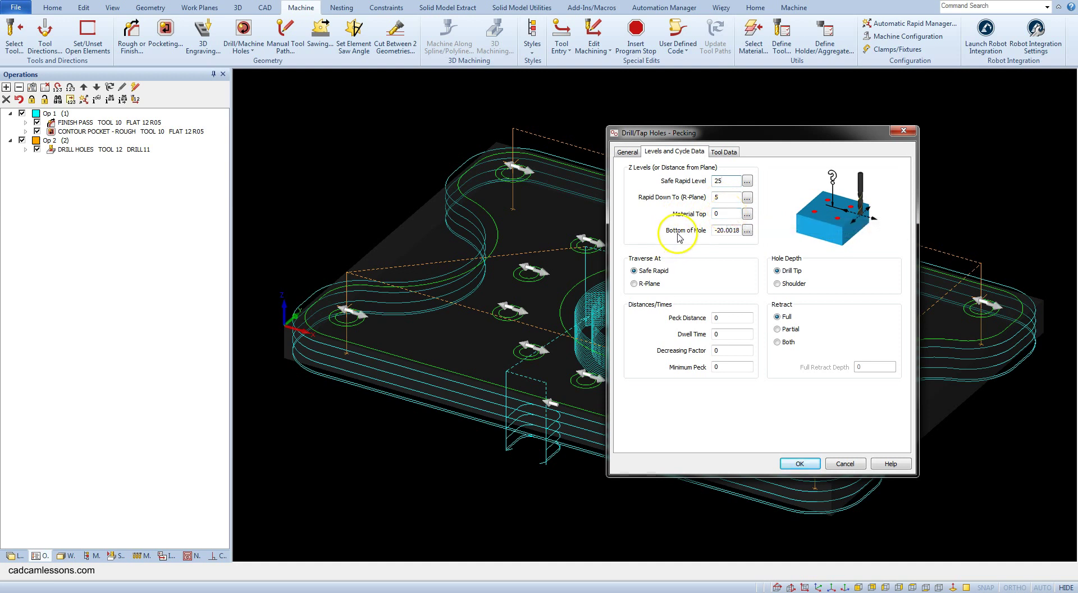
left_click(730, 230)
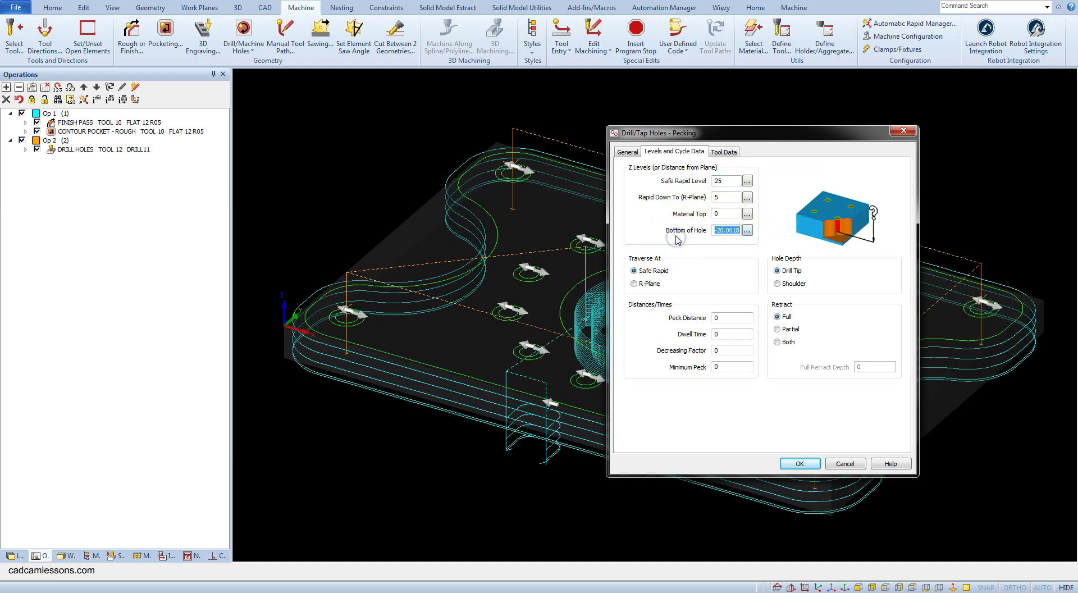
type("-18")
left_click(642, 284)
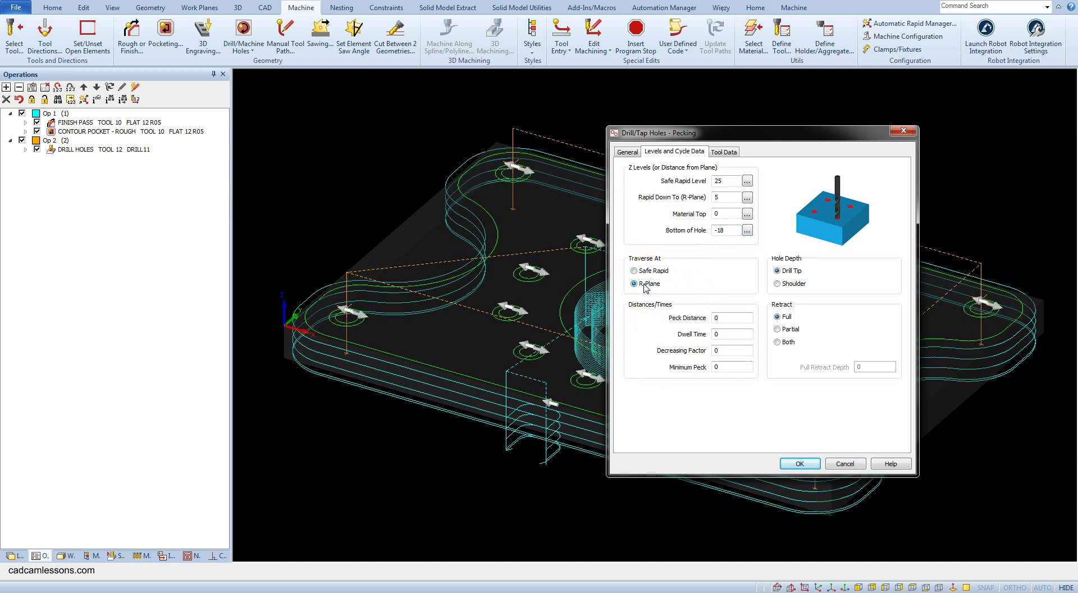
left_click(783, 284)
double_click(729, 321)
type("3")
left_click(792, 322)
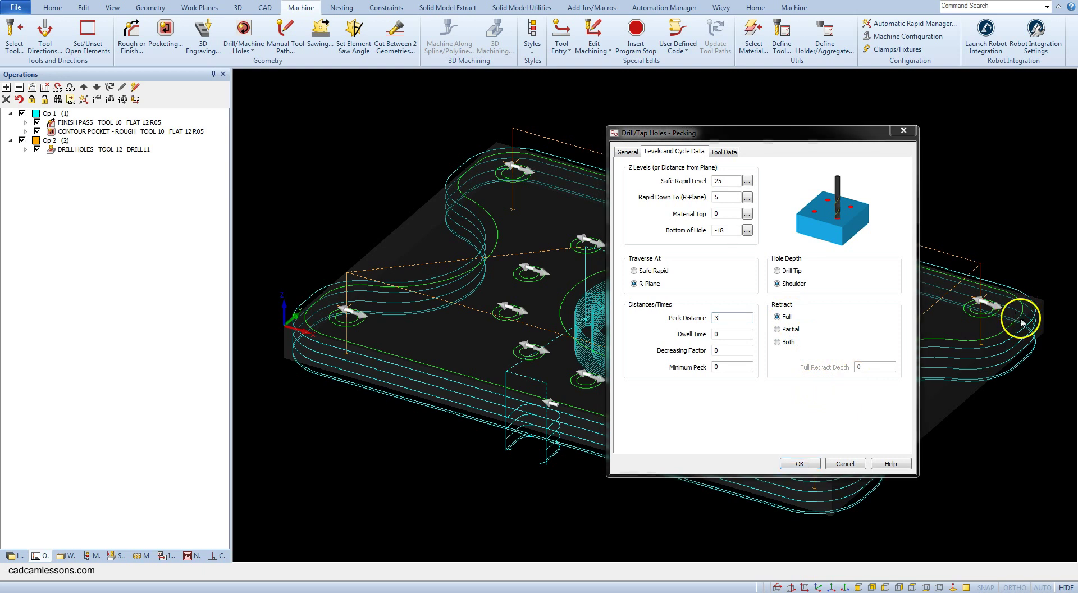
Step: Confirm the peck settings, accept the speed warning and select all 12 matching circles
left_click(801, 464)
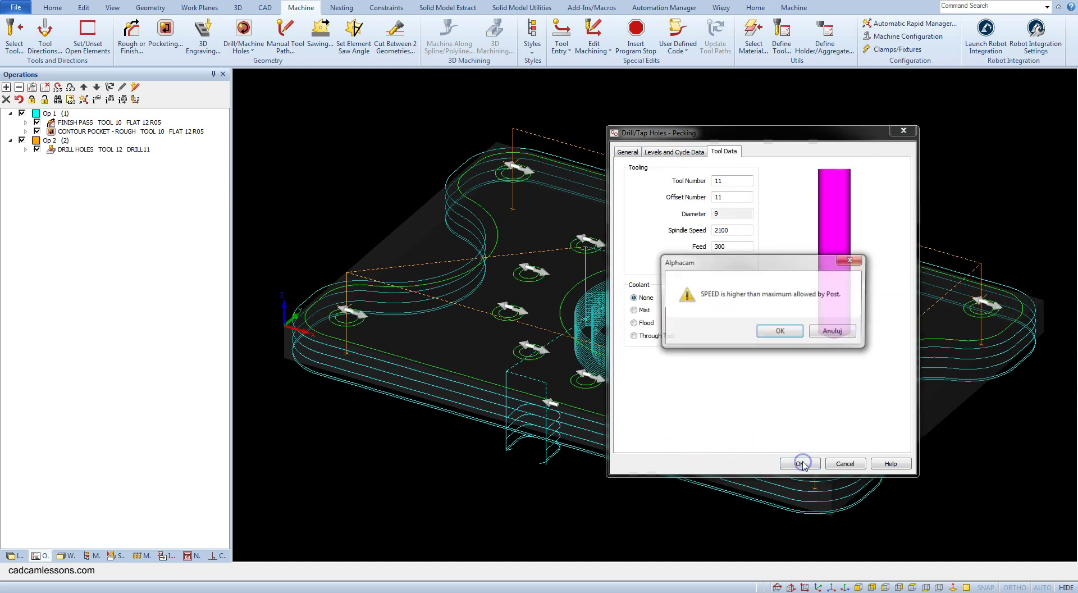
left_click(778, 333)
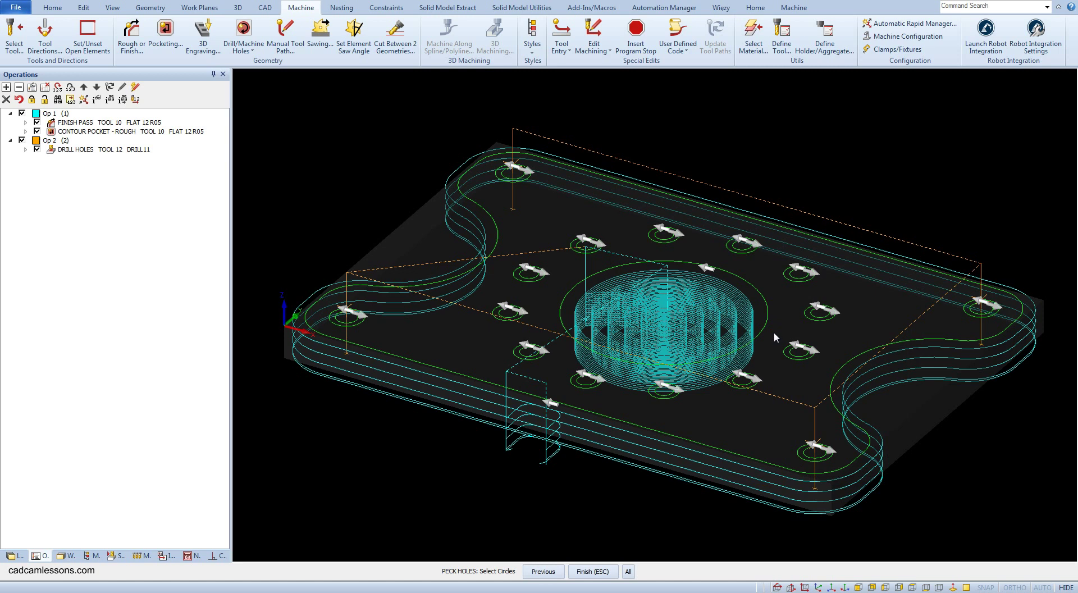
left_click(638, 544)
left_click(629, 572)
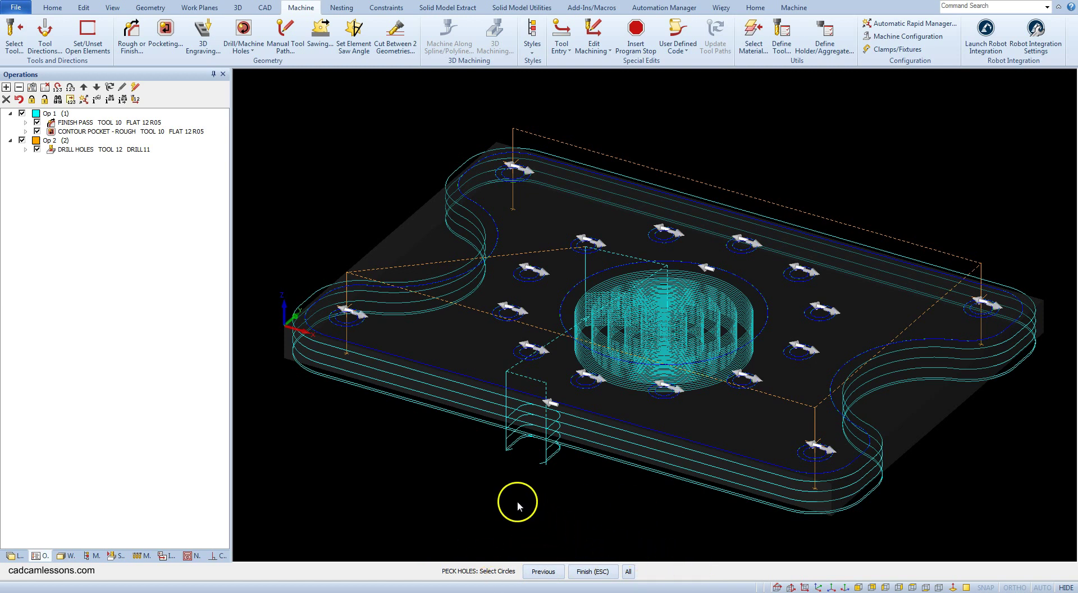
key("Escape")
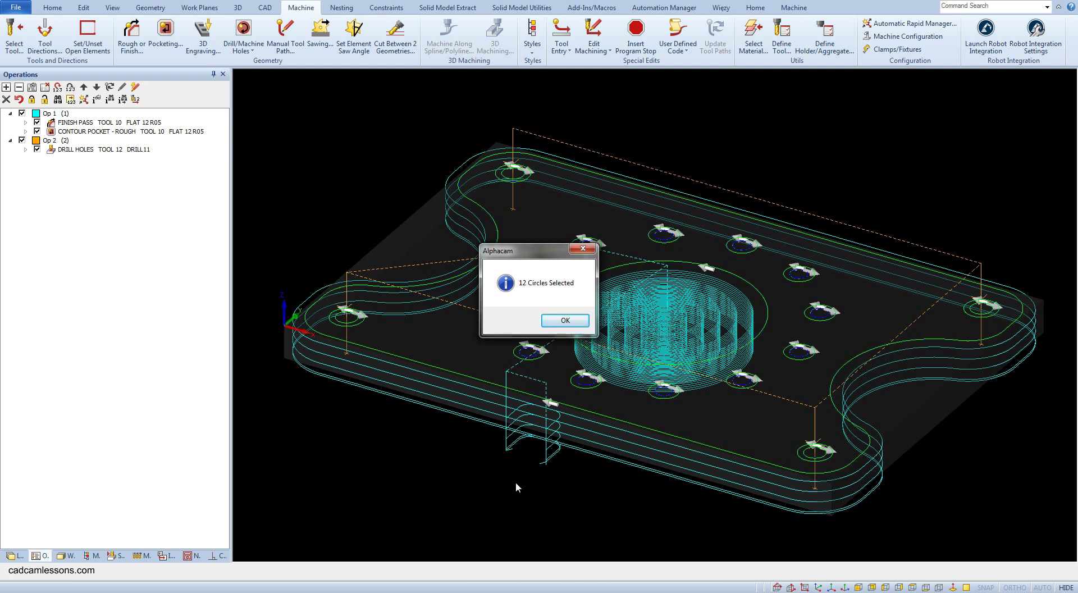
left_click(559, 322)
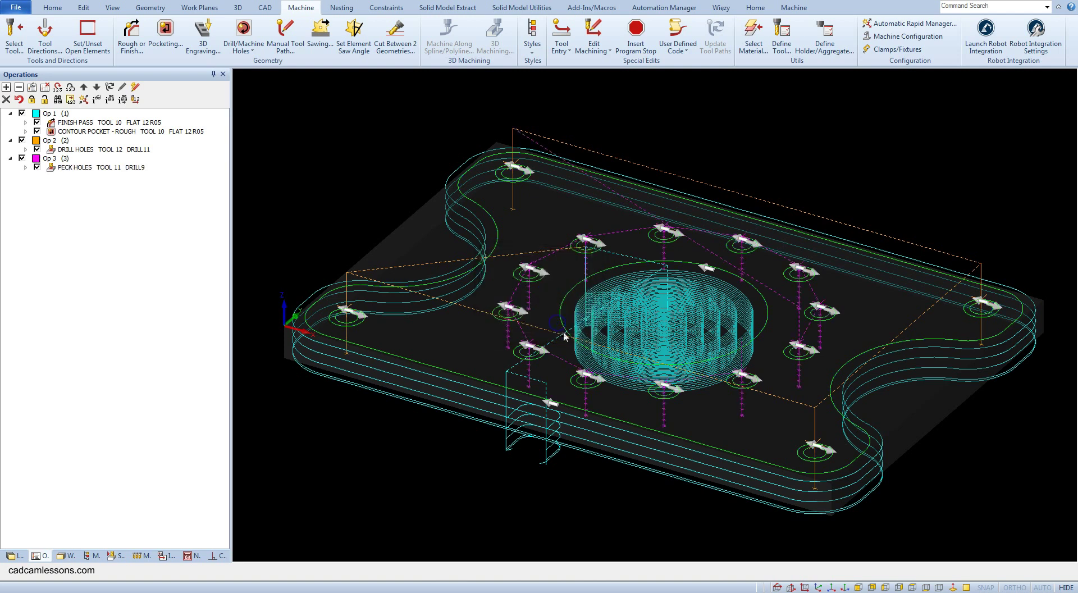
Step: Dismiss the 12 circles selected message and zoom in and out on the peck hole toolpaths
left_click(595, 410)
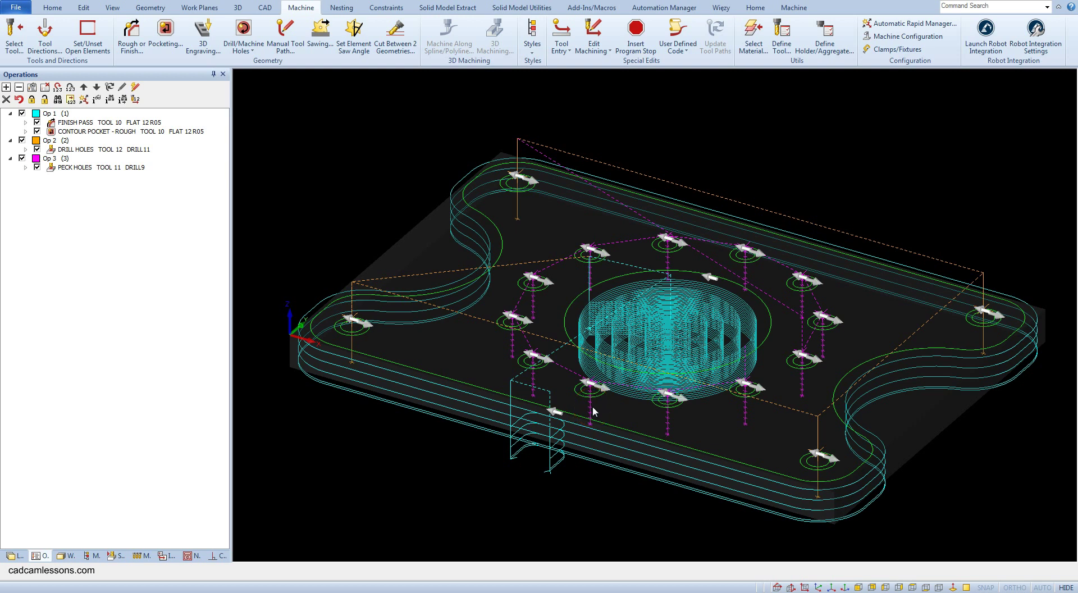
scroll(594, 412, "up", 3)
left_click(574, 394)
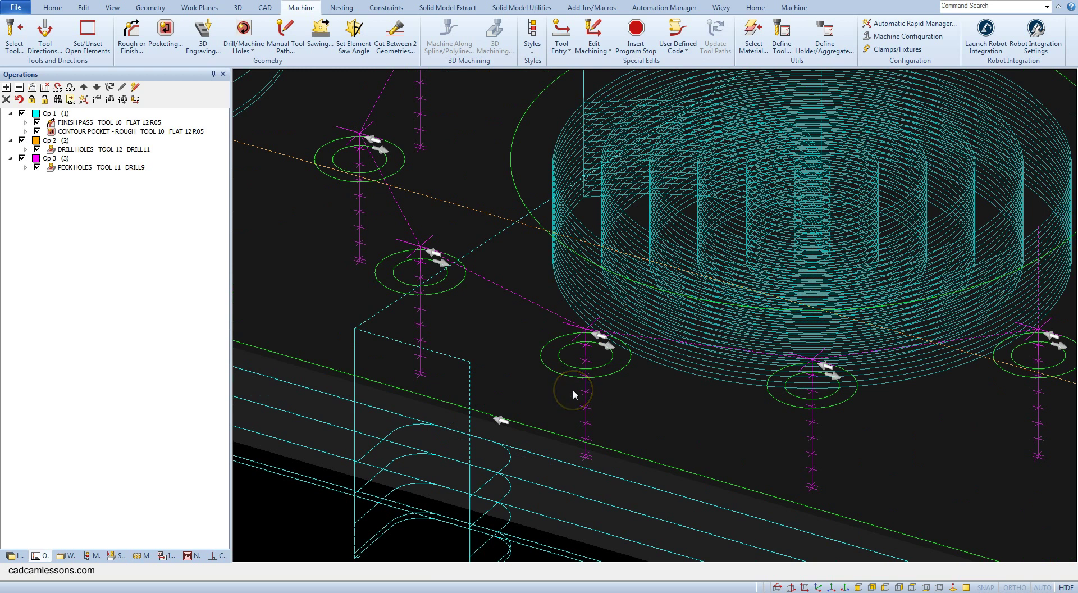
scroll(568, 392, "down", 2)
scroll(566, 391, "down", 5)
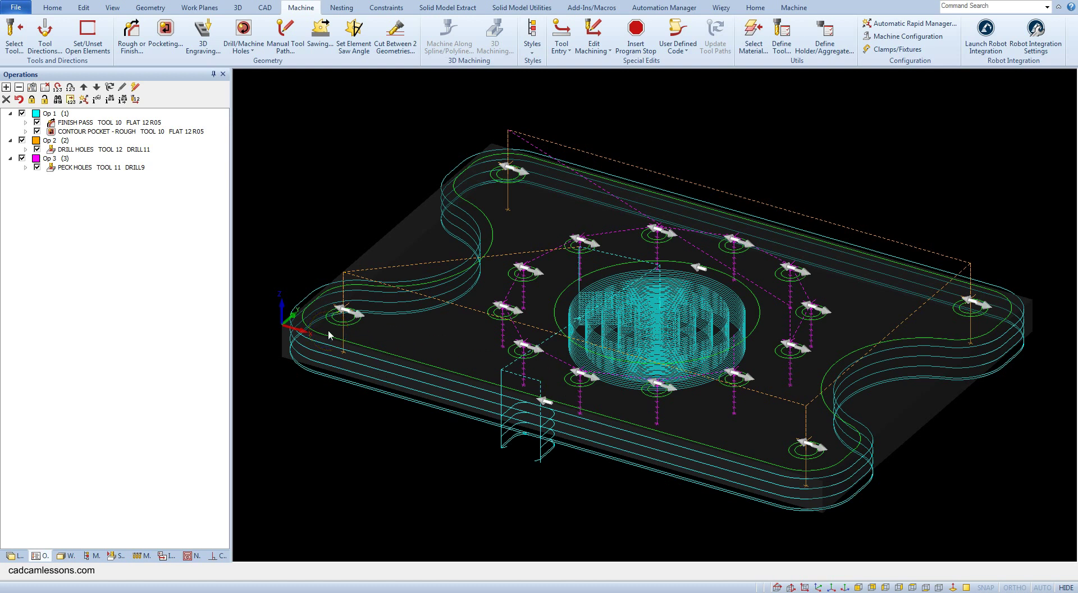
Step: Orbit the part to inspect the new peck holes, then show it from the front
left_click(549, 406)
middle_click_drag(564, 453, 564, 416)
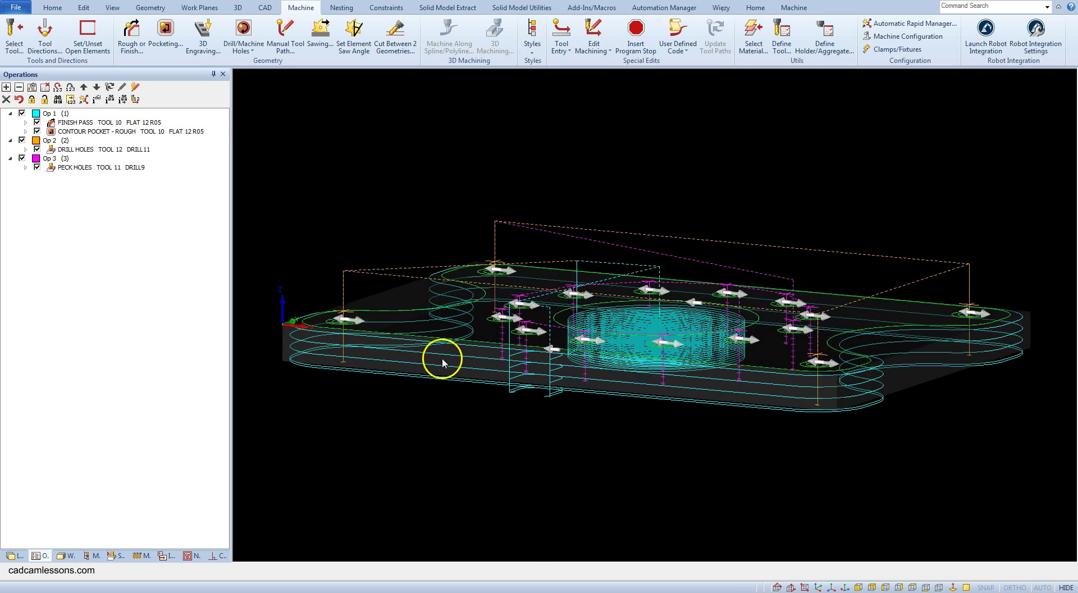
middle_click_drag(442, 357, 459, 367)
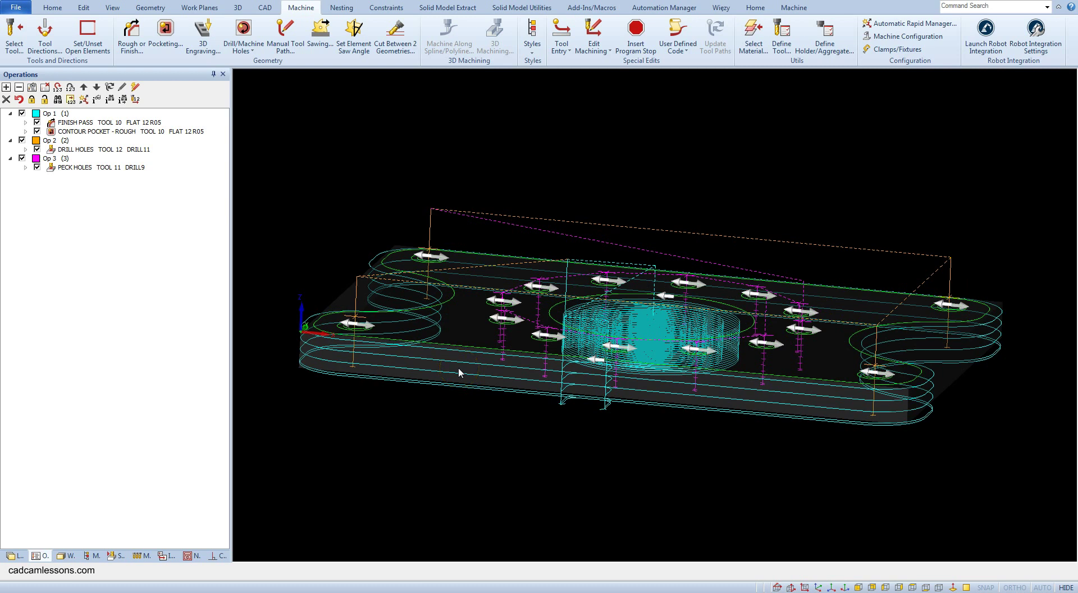
middle_click_drag(587, 372, 554, 332)
left_click(818, 588)
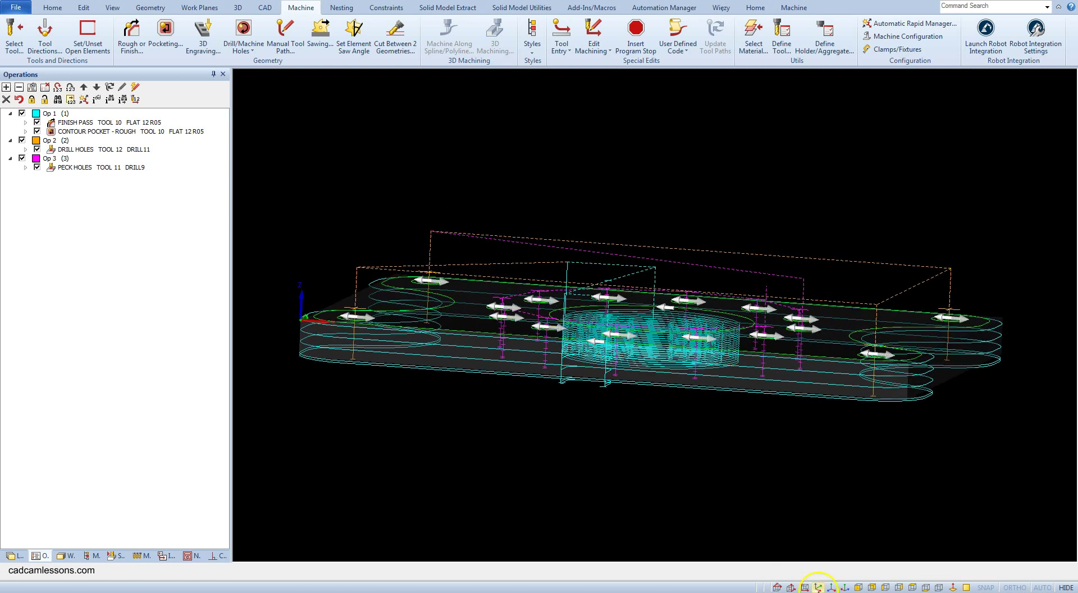
left_click(859, 587)
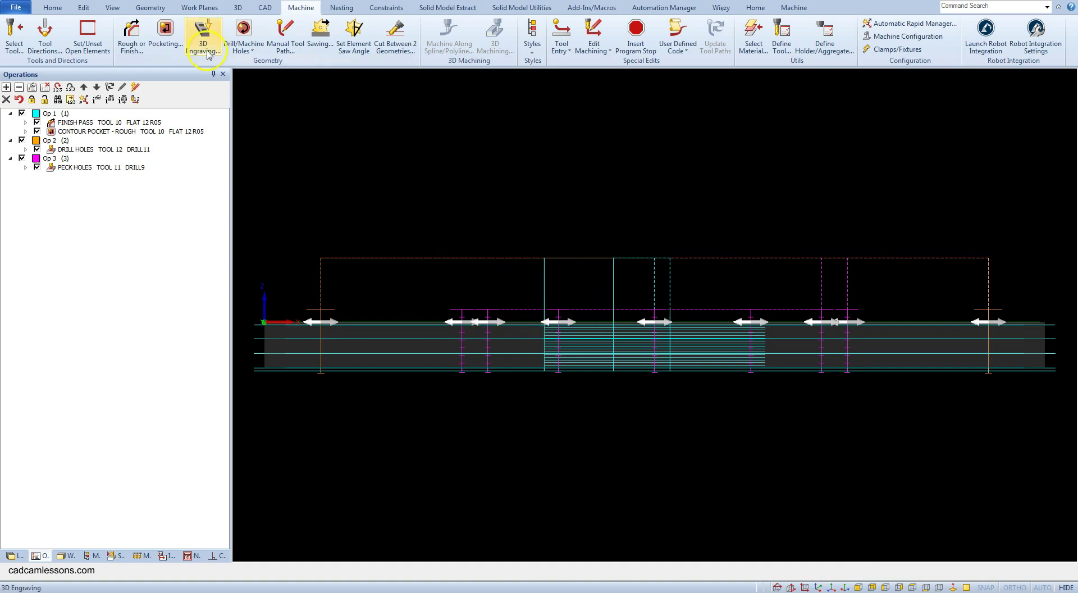
Step: Turn on Draw Tool Path Rapids in Display Options and view the whole plate in Iso
left_click(114, 8)
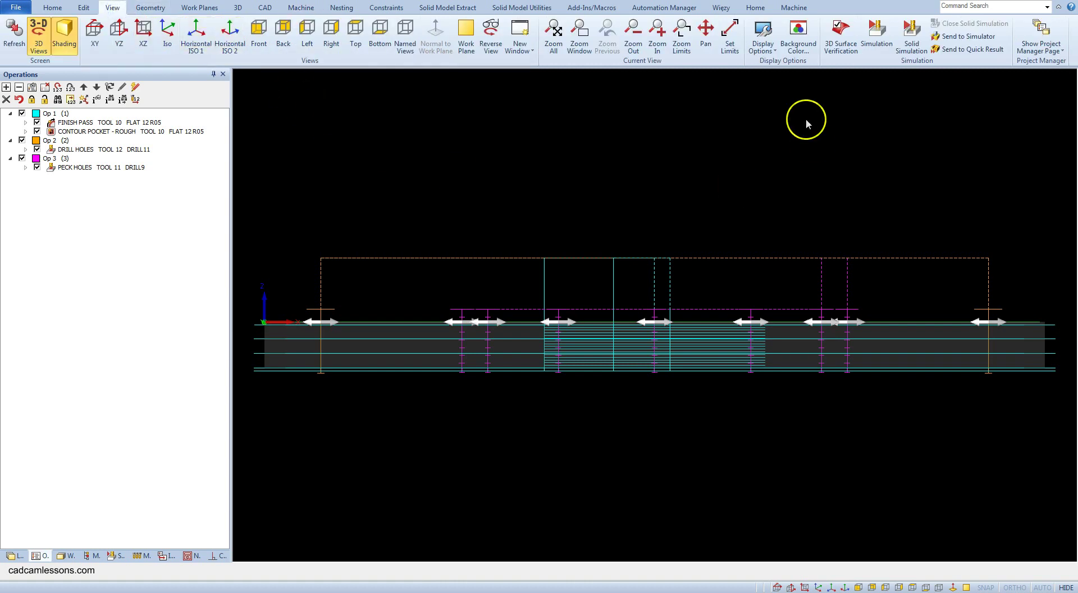
left_click(769, 52)
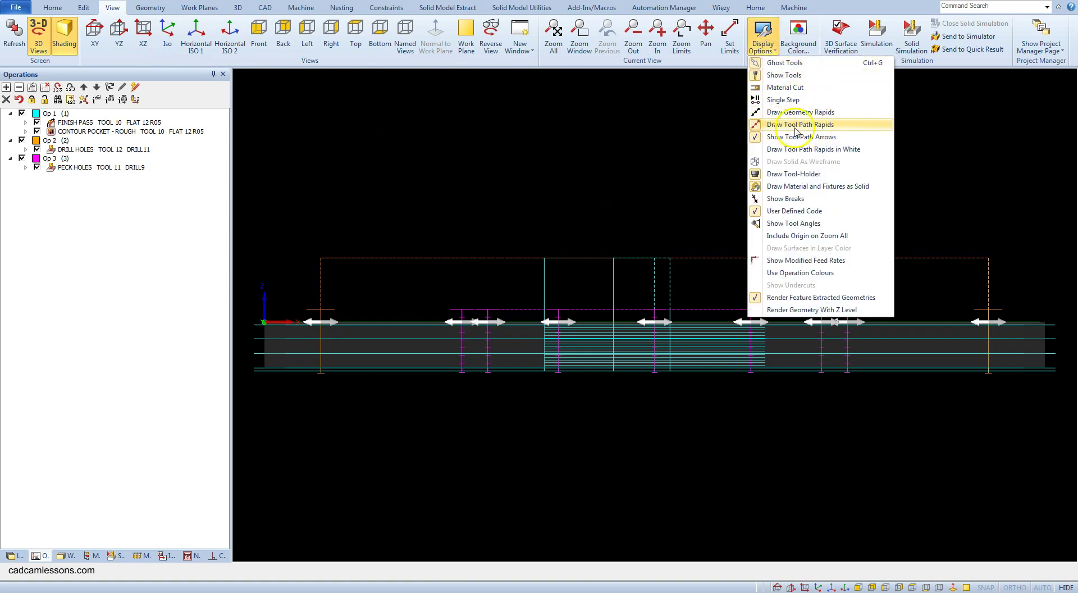
left_click(817, 128)
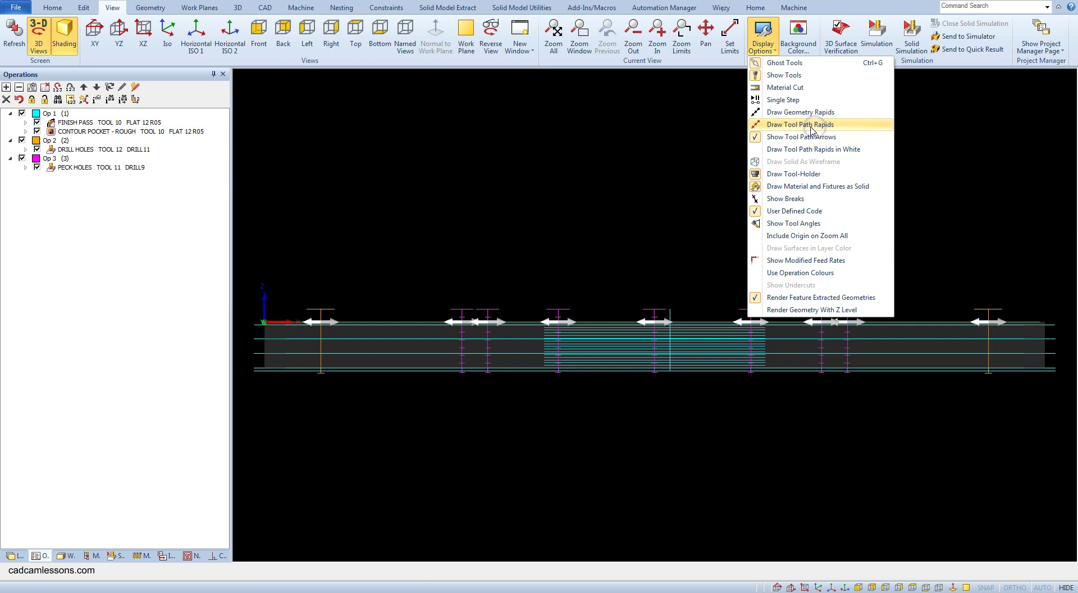
left_click(817, 128)
left_click(622, 165)
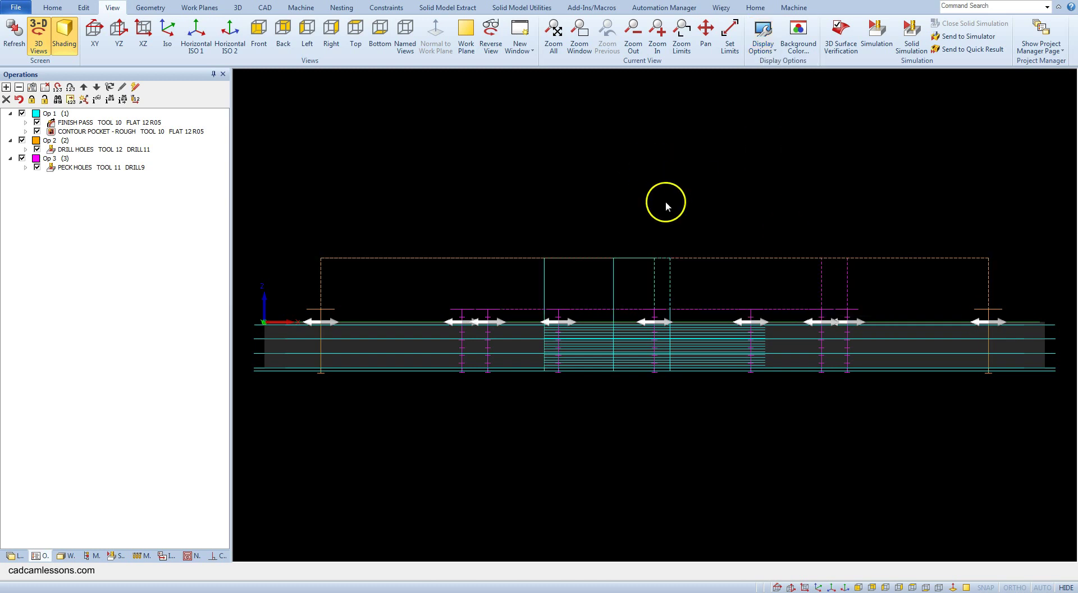
scroll(696, 258, "up", 2)
scroll(941, 446, "down", 3)
left_click(873, 588)
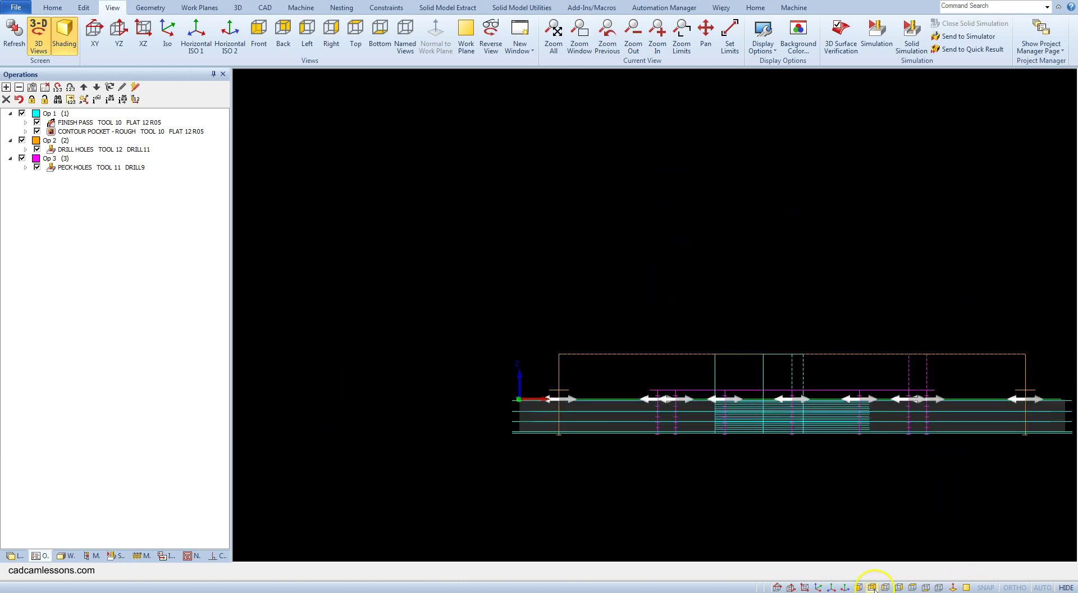
left_click(818, 588)
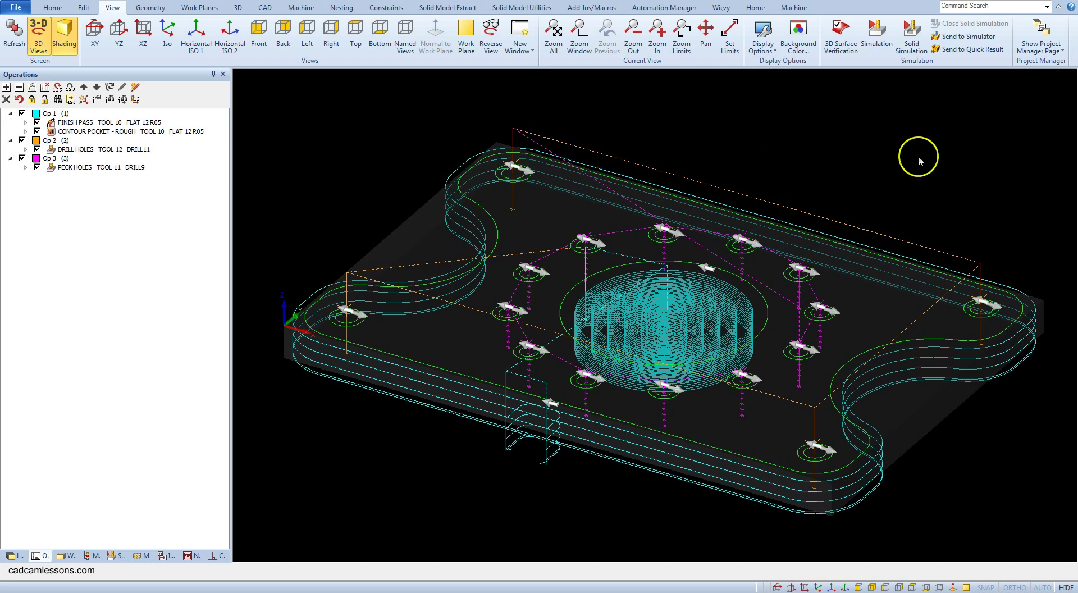
Step: Start a Solid Simulation from the viewport menu, Operation by Operation, at maximum speed
right_click(769, 168)
mouse_move(814, 177)
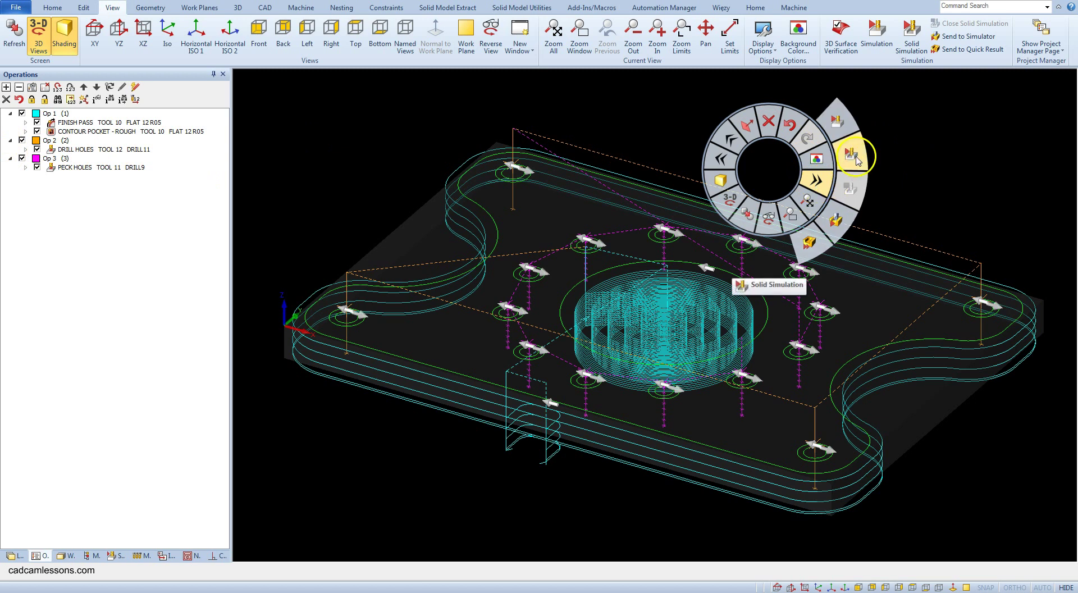
left_click(856, 153)
left_click(101, 89)
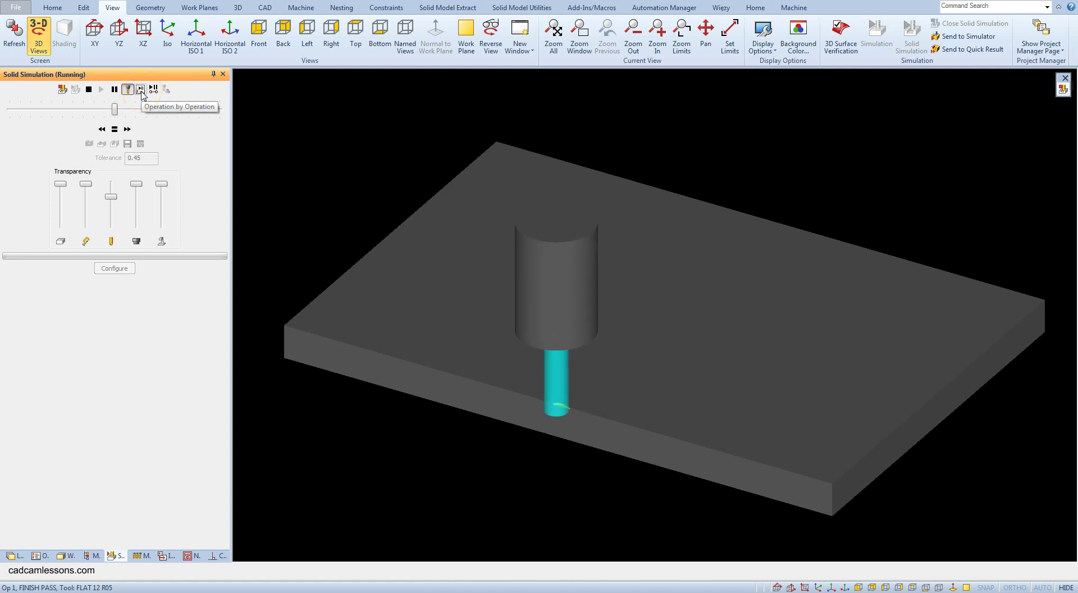
left_click(140, 89)
left_click_drag(114, 109, 220, 109)
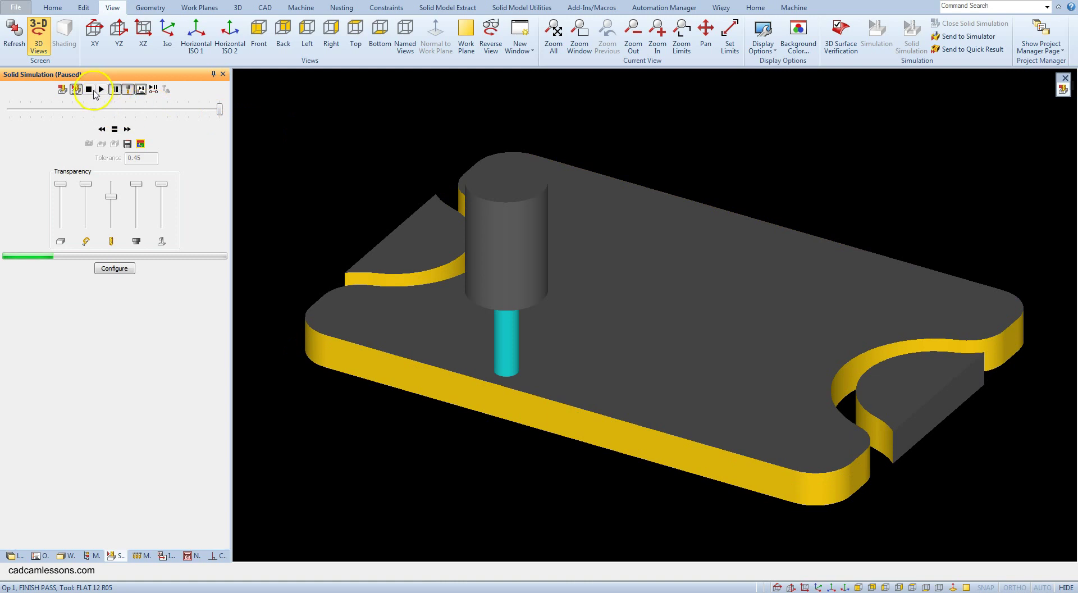
Step: Step through the contour pocket, drilling and peck hole operations, adjusting speed, then close the simulation
left_click(101, 89)
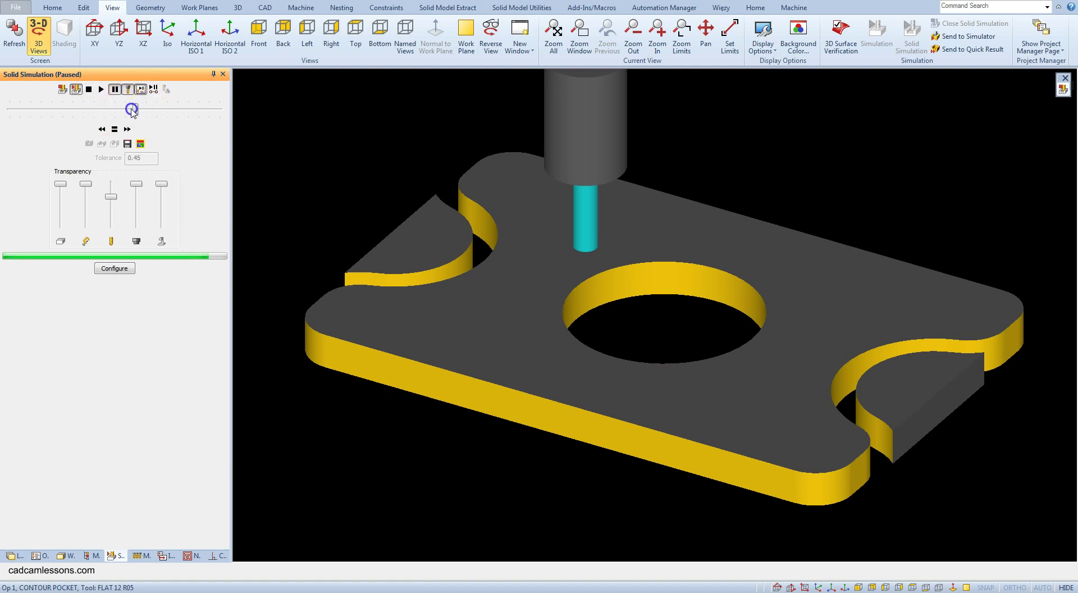
left_click(105, 110)
left_click(101, 90)
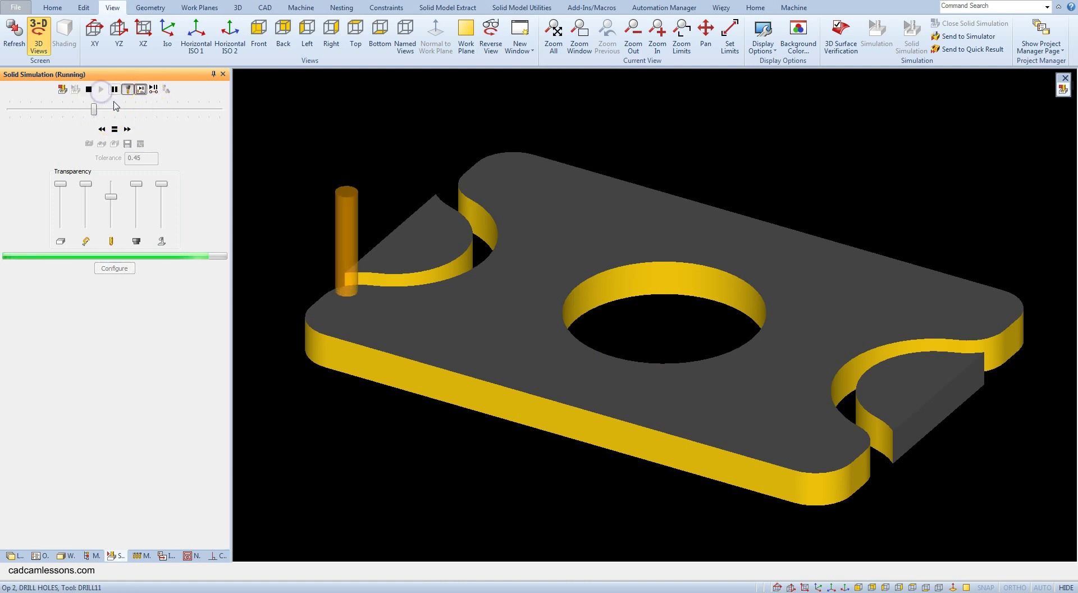
left_click(118, 111)
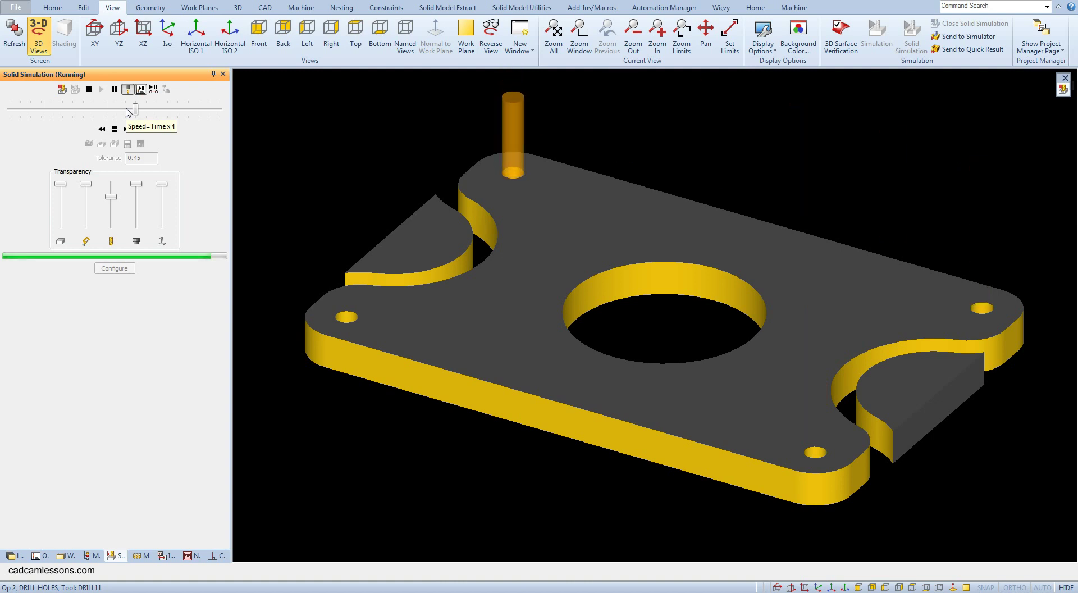
left_click(101, 88)
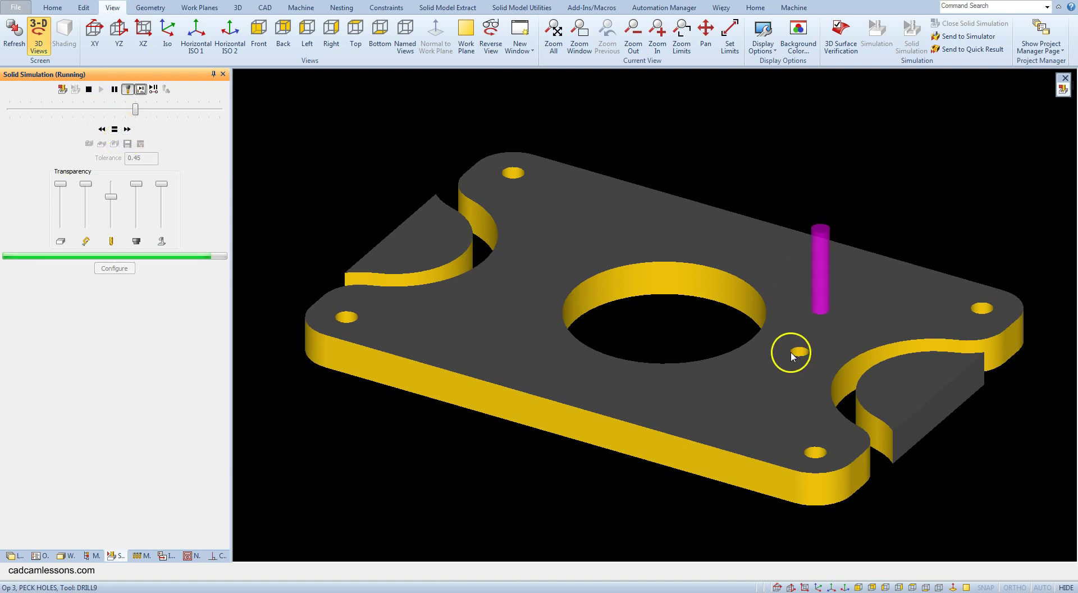
left_click(153, 110)
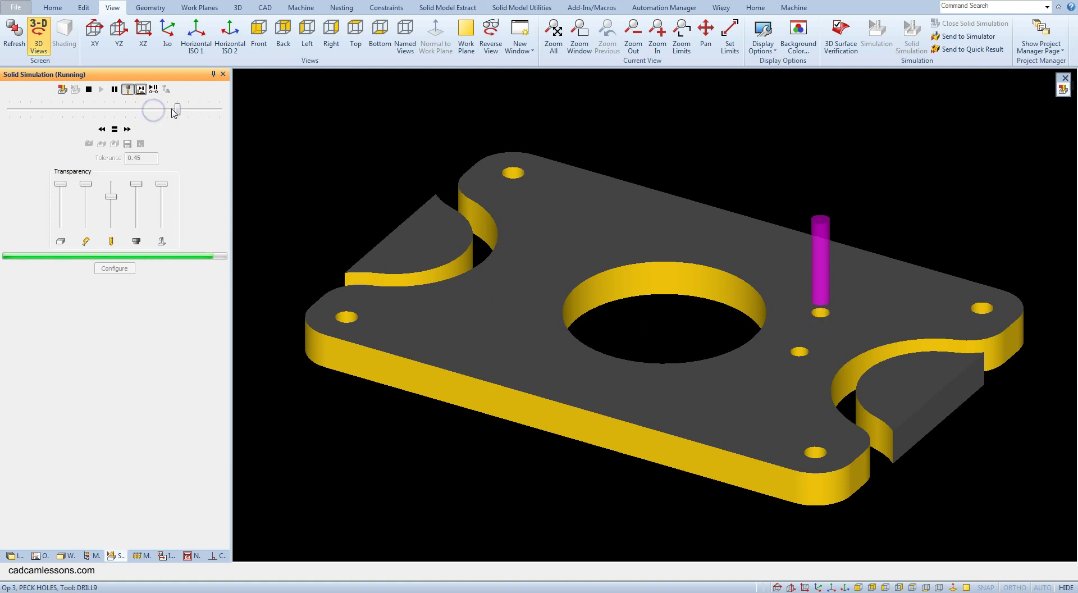
left_click(193, 110)
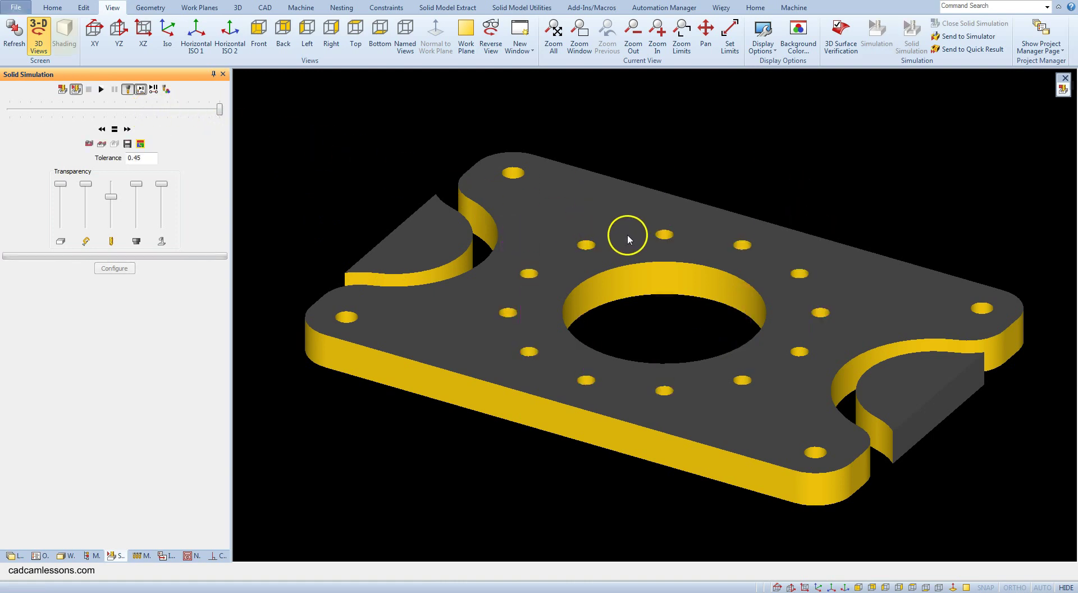
middle_click_drag(626, 234, 595, 241)
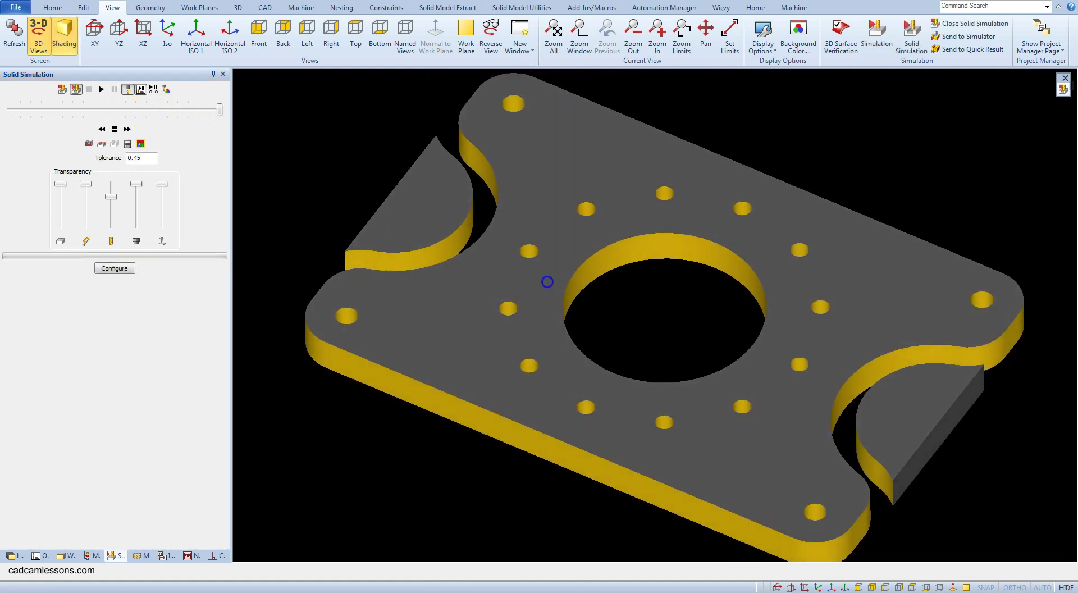
left_click(68, 89)
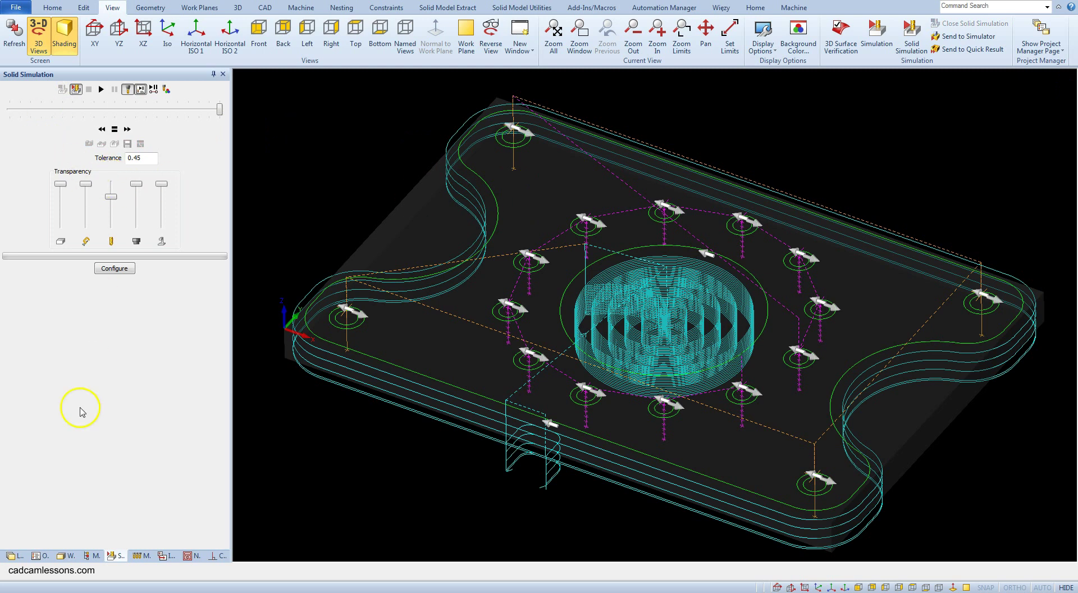
Step: Uncheck Op 1 in the Operations list and start a Solid Simulation of the drilling operations
left_click(44, 555)
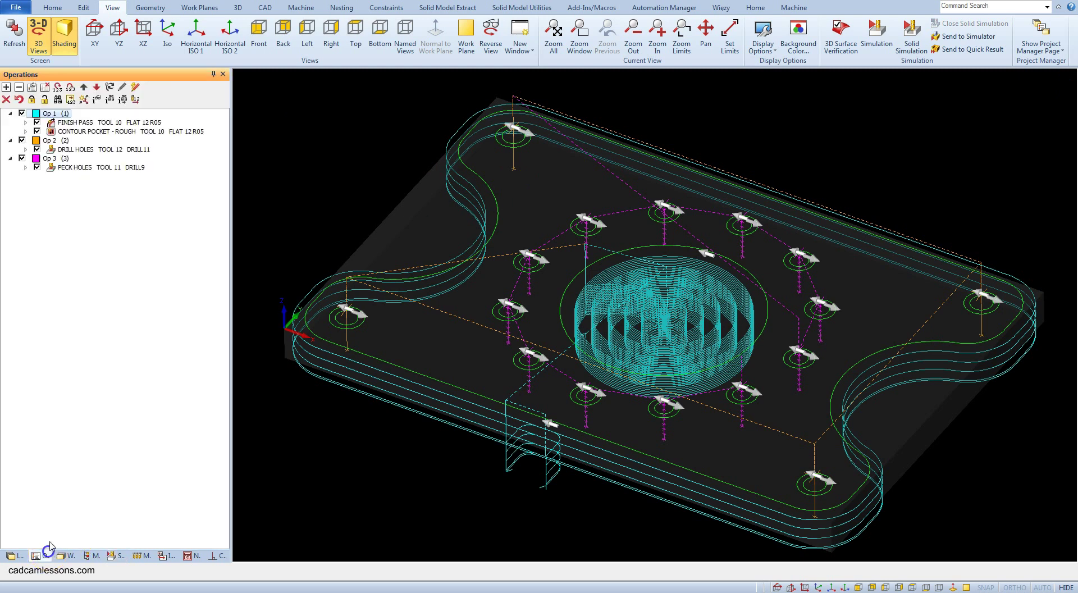
left_click(21, 113)
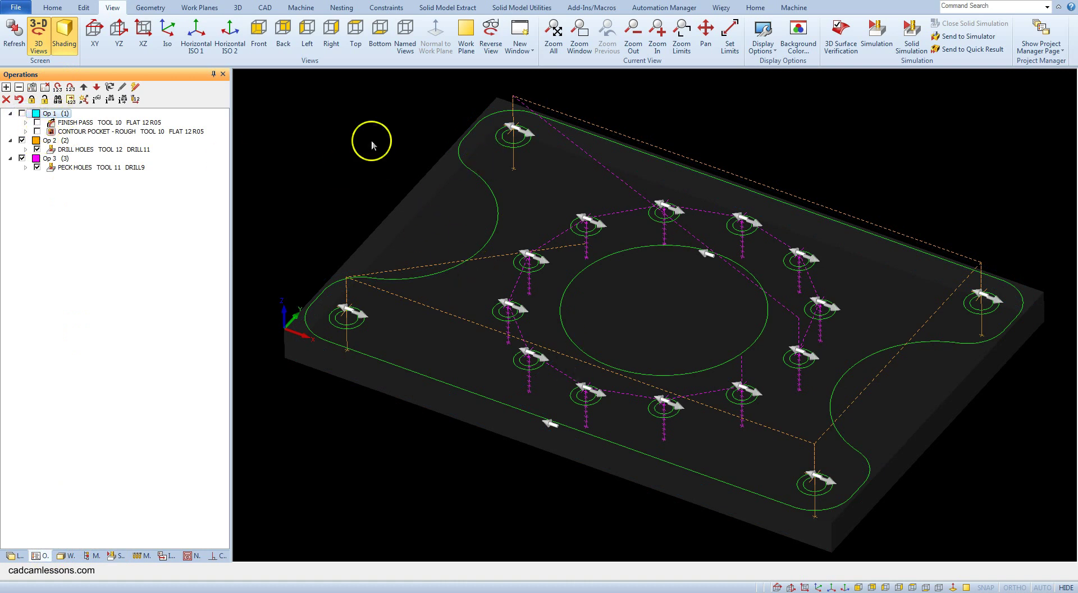
right_click(353, 169)
left_click(435, 152)
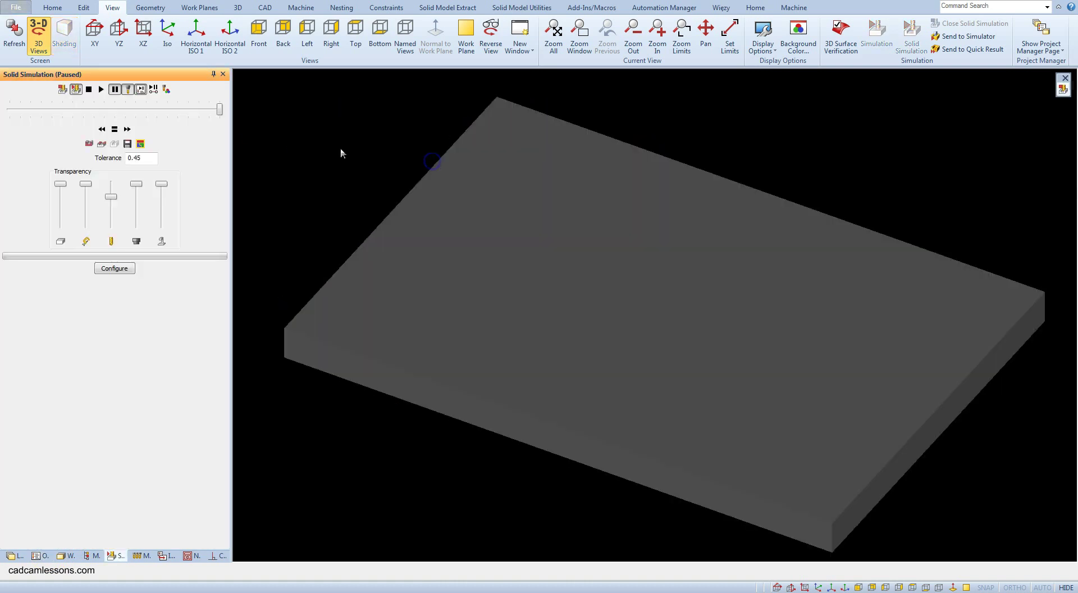
left_click(102, 90)
Step: Run the remaining holes at full speed, close the simulation and return to the Iso view
left_click(163, 110)
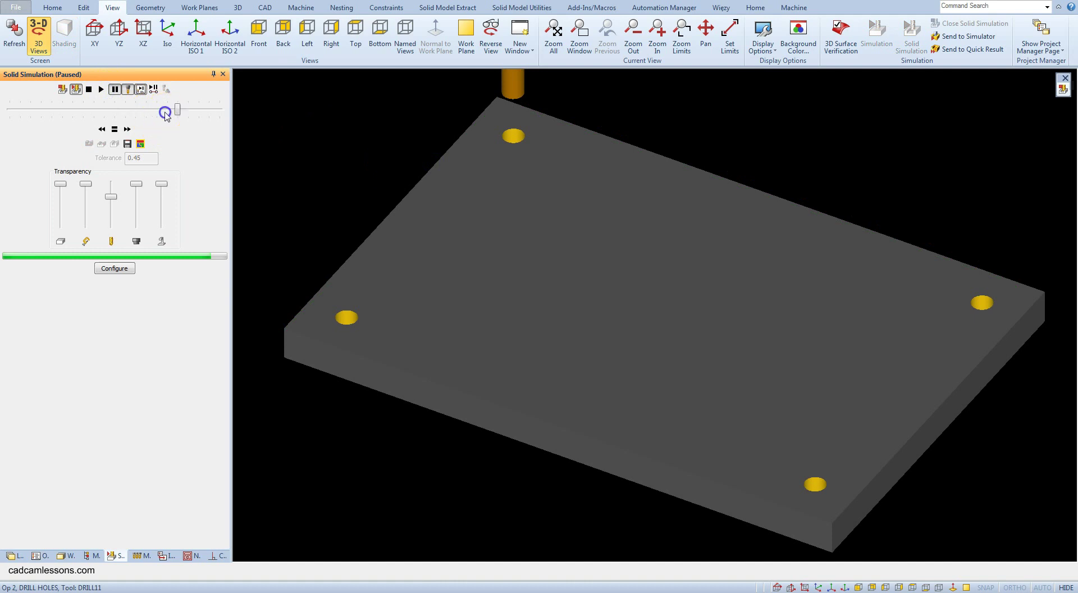
left_click(102, 89)
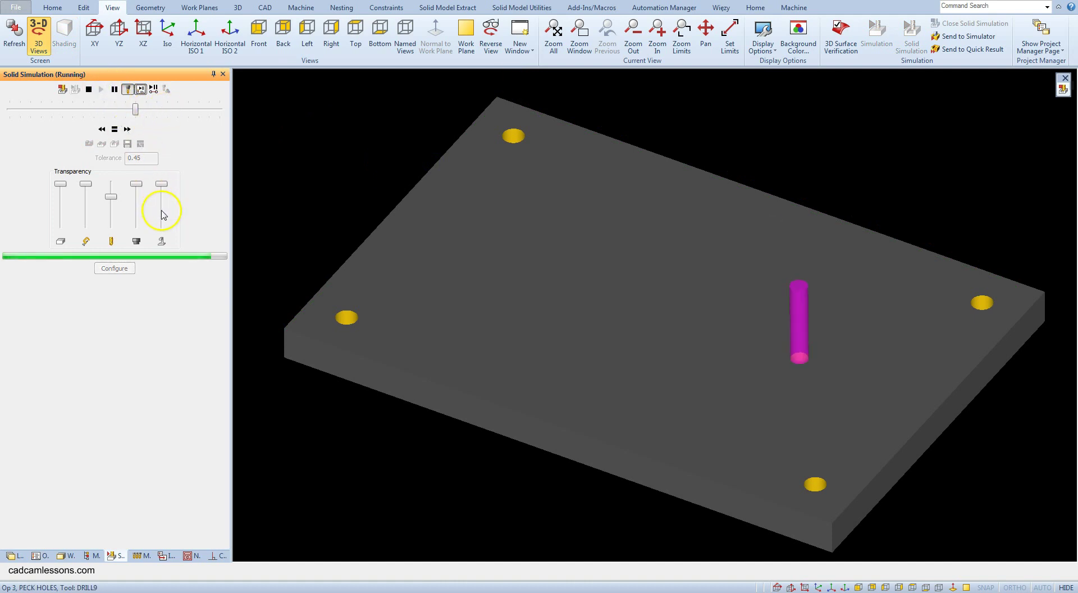
left_click(172, 110)
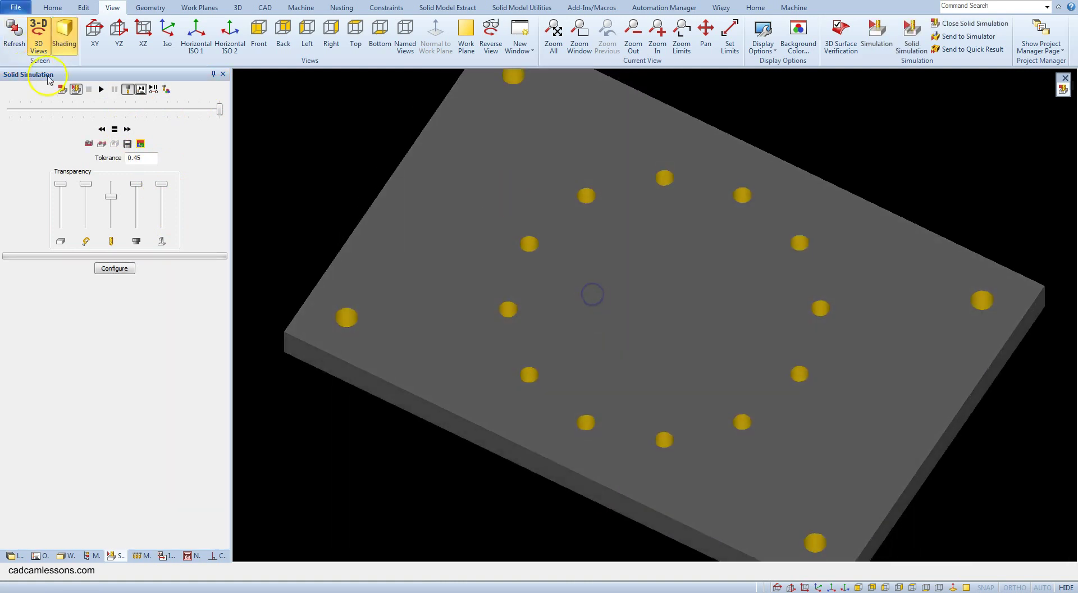
left_click(62, 89)
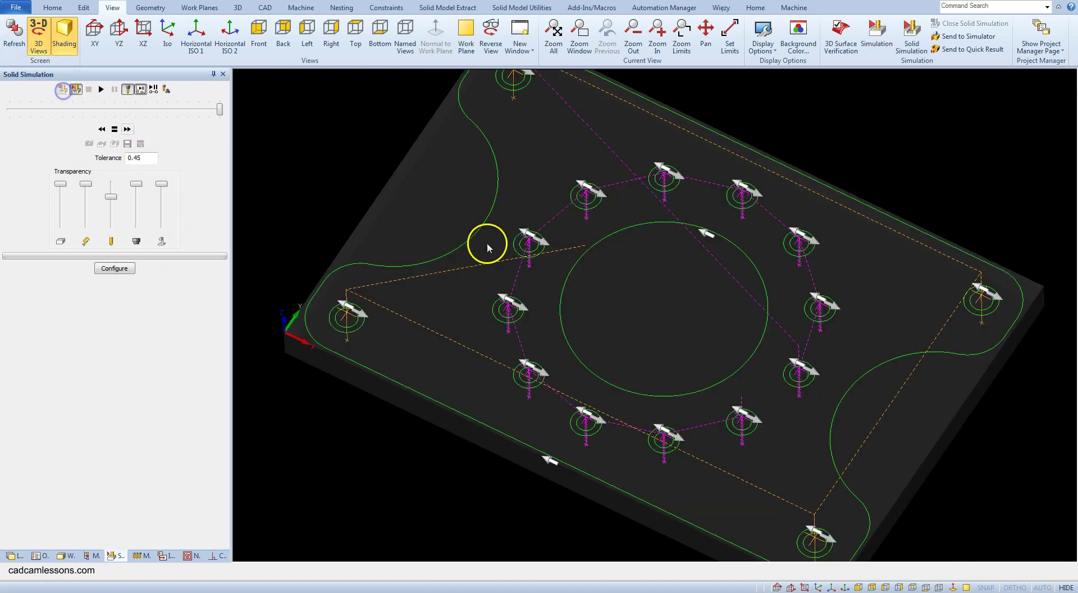
scroll(467, 278, "down", 5)
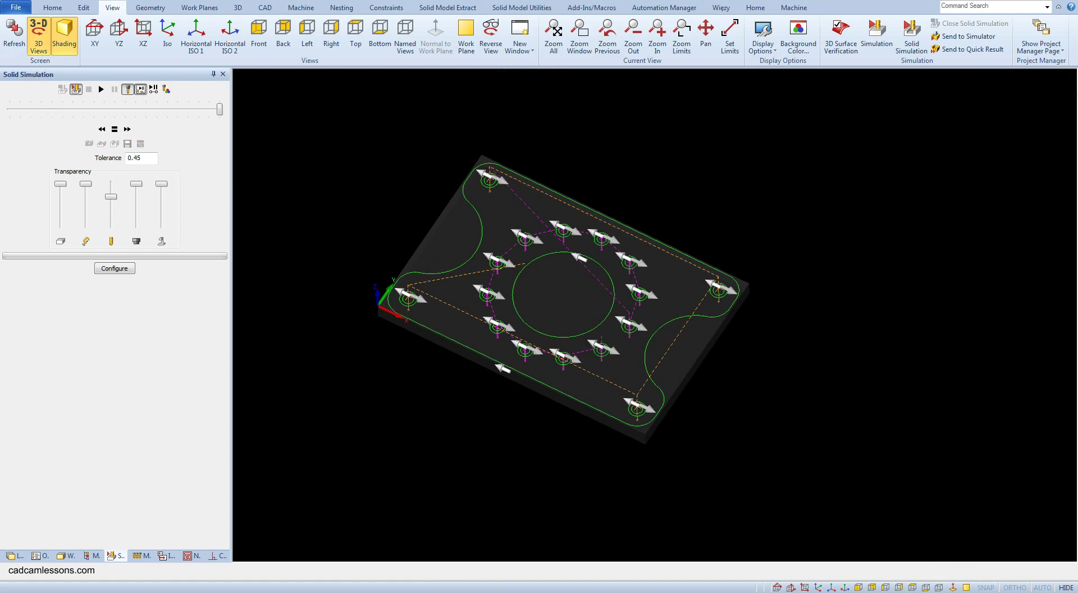
left_click(819, 587)
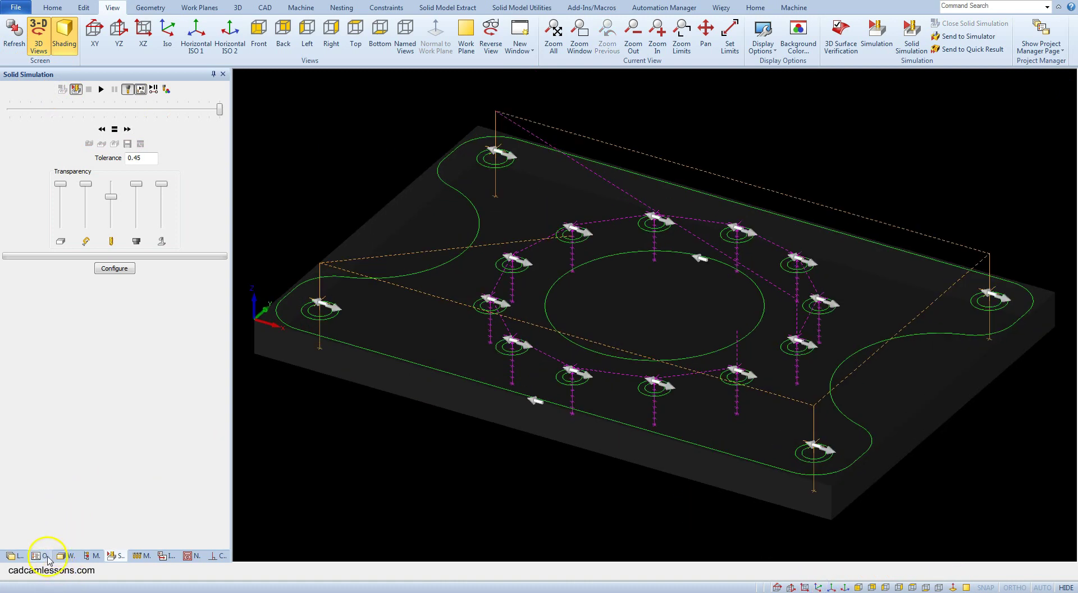
Step: Tick the Op 1 checkbox in the Operations list to restore its contour and pocket toolpaths
left_click(42, 555)
left_click(22, 113)
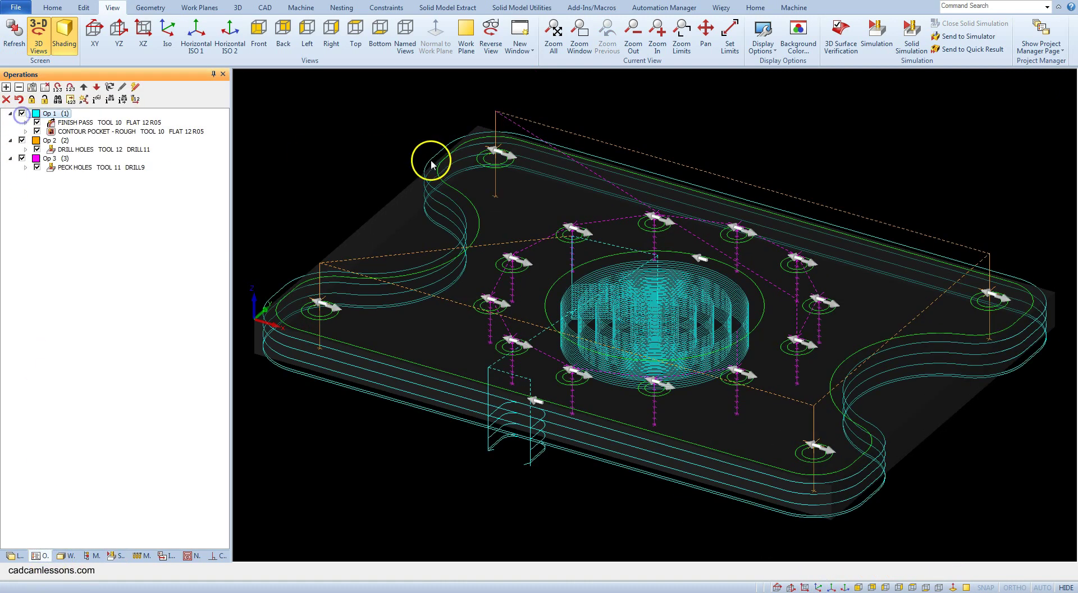